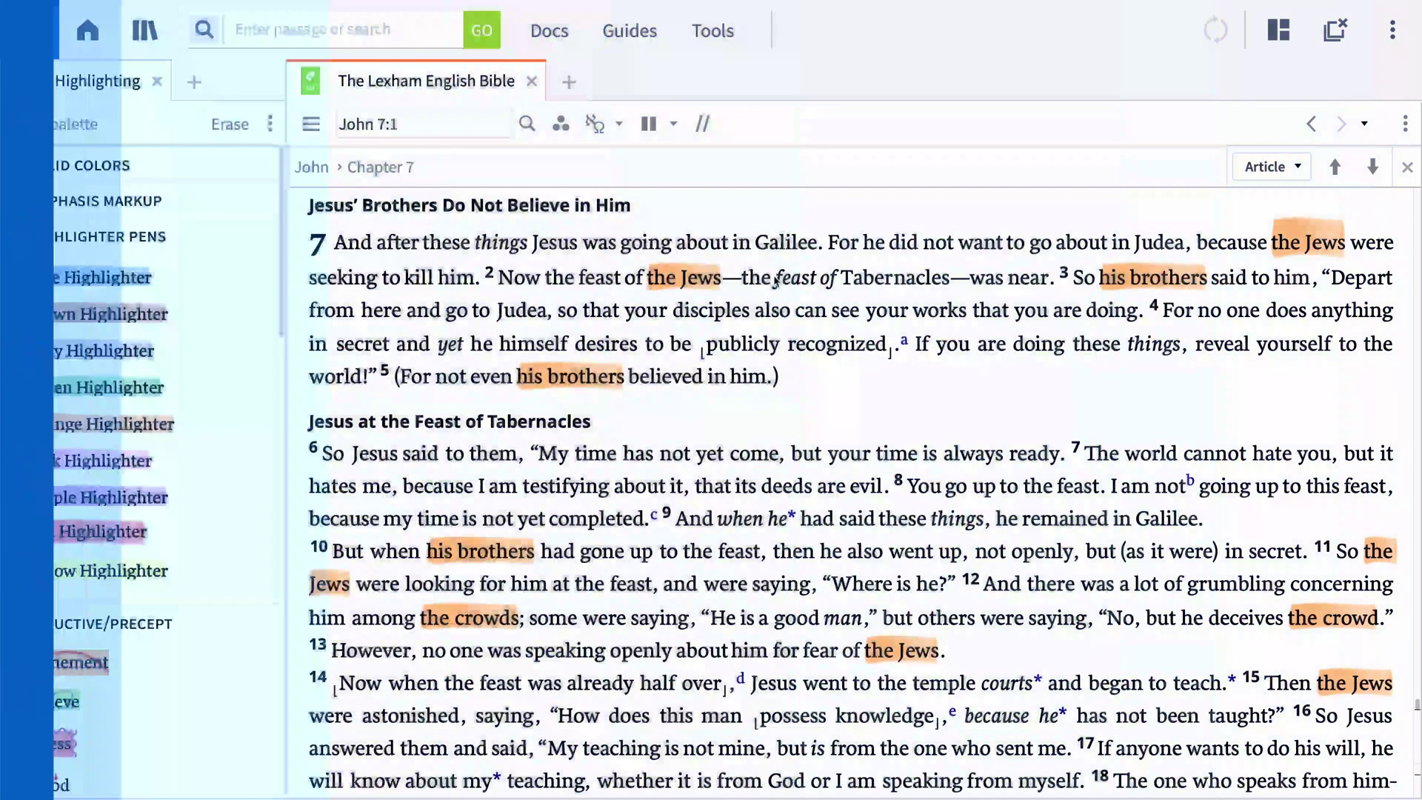
- Highlight 'feast of Tabernacles' in John 7:2 with the Green Highlighter pen
{"action": "left_click_drag", "start_coordinate": [775, 280], "coordinate": [899, 293]}
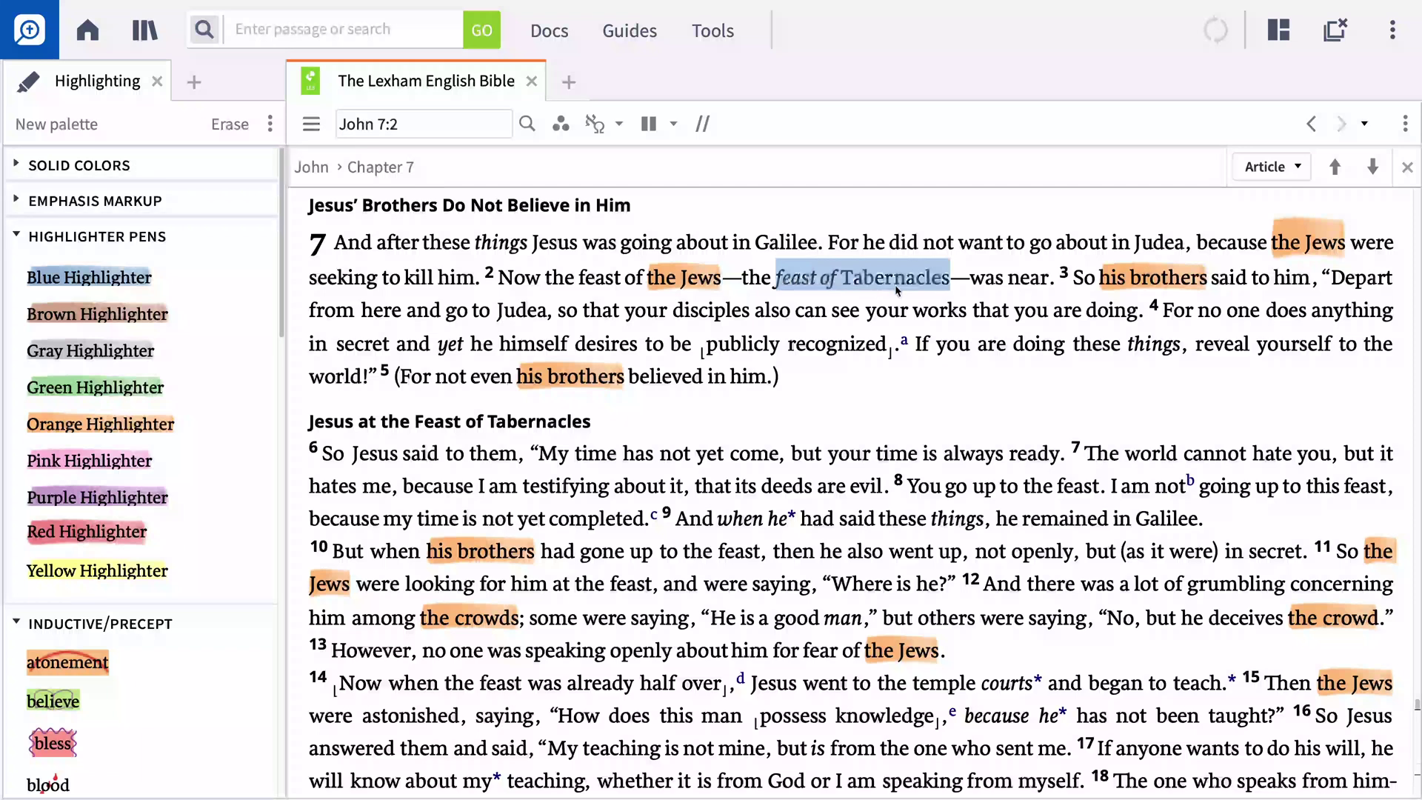
{"action": "left_click", "coordinate": [171, 390]}
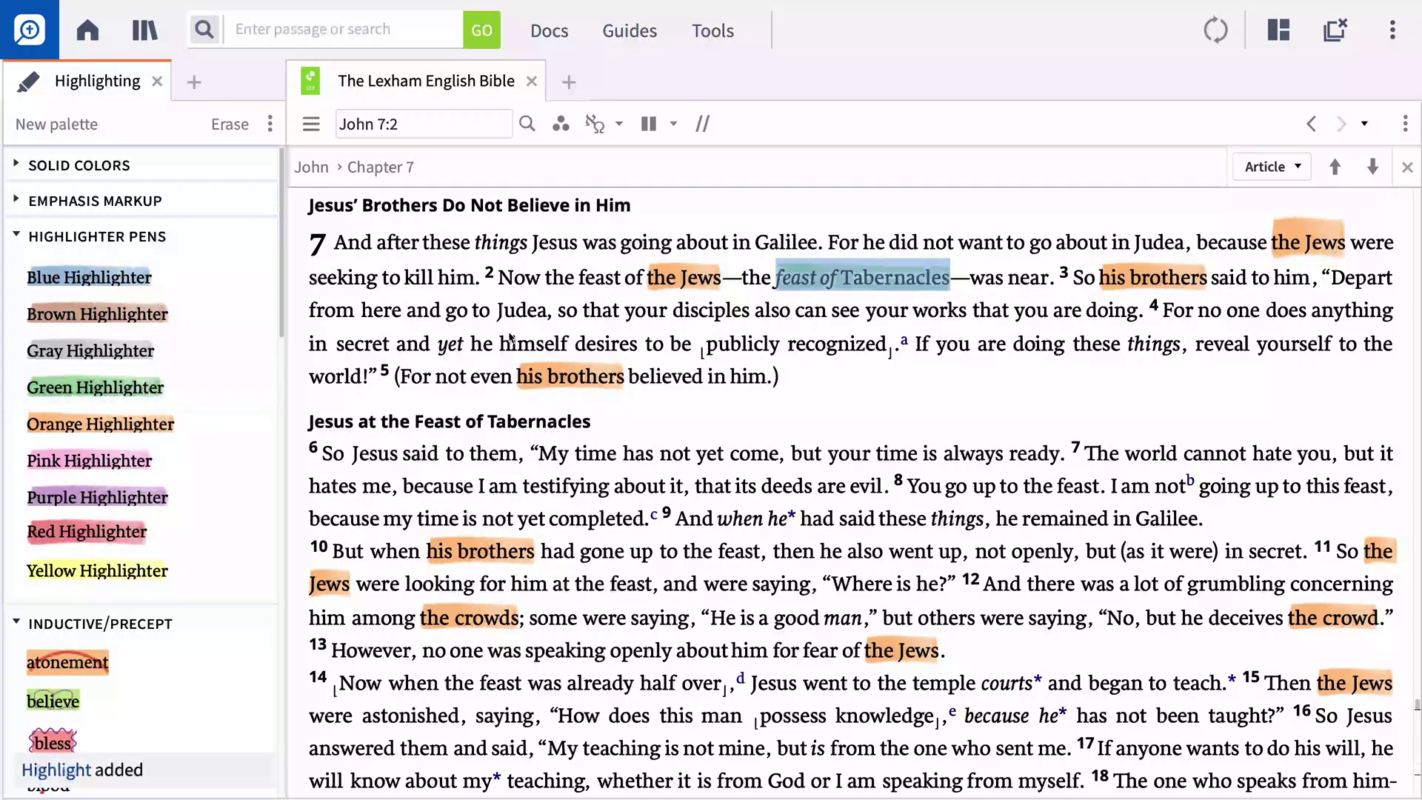
{"action": "left_click", "coordinate": [764, 306]}
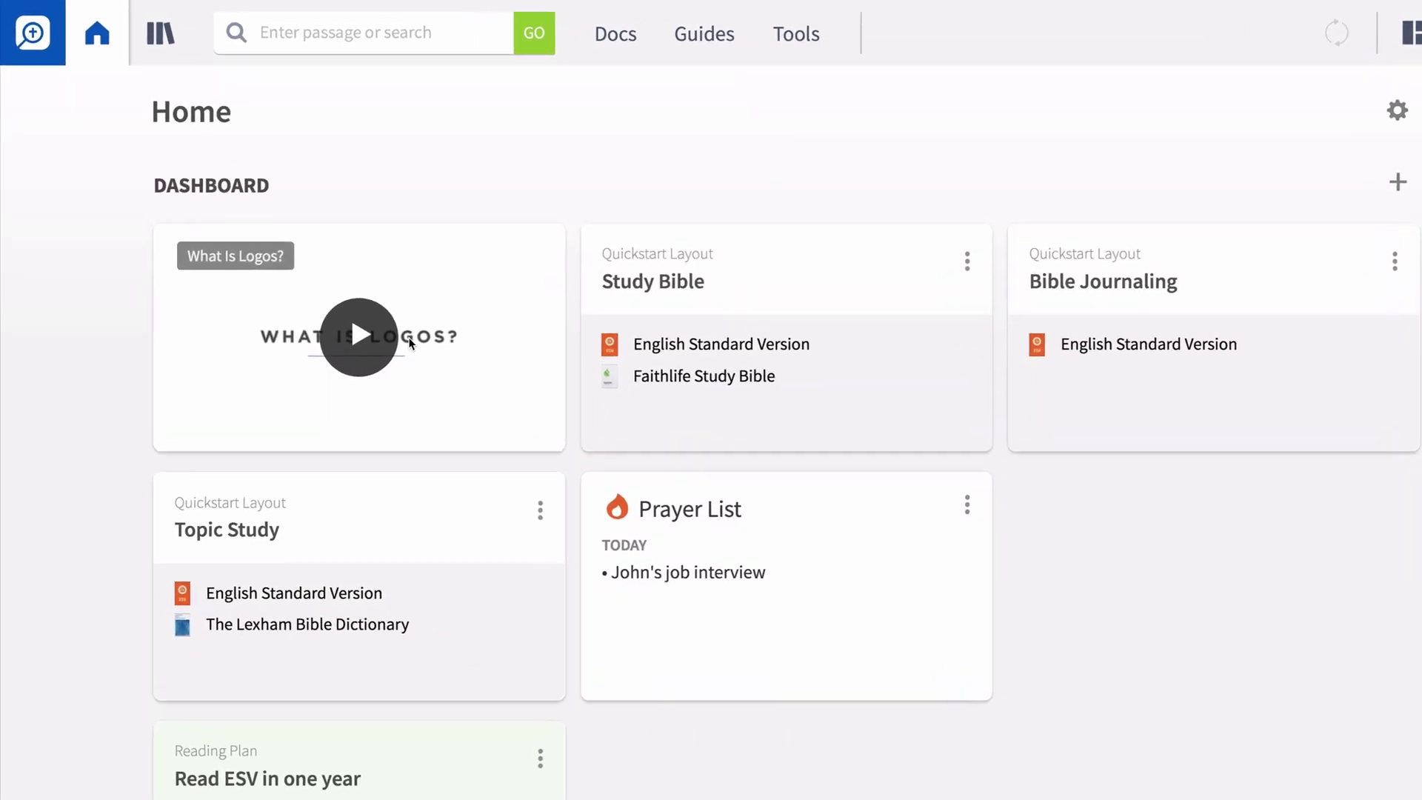
- Find the Lexham English Bible in the Library and open it
{"action": "left_click", "coordinate": [191, 38]}
{"action": "type", "text": "Lexham English Bible"}
{"action": "key", "text": "Return"}
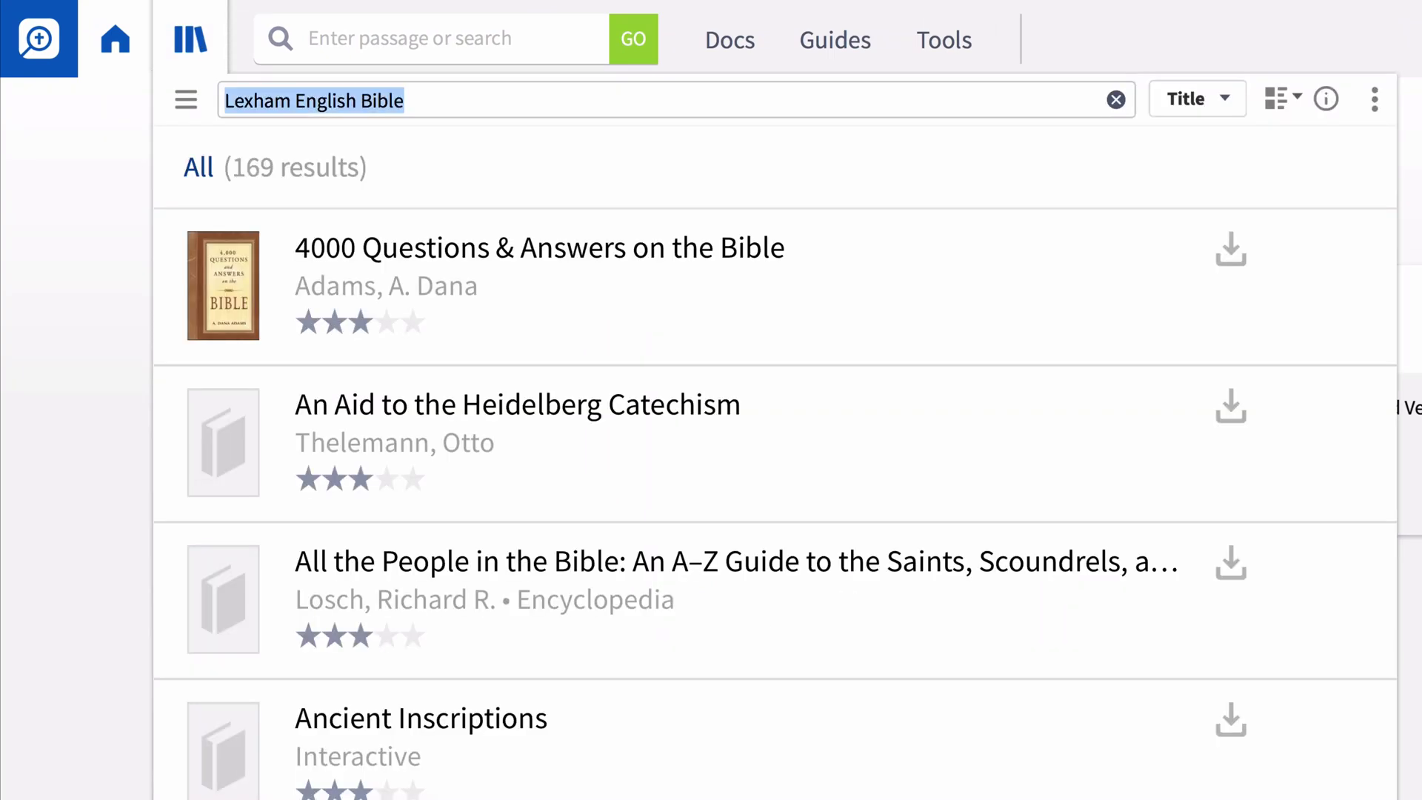
{"action": "left_click", "coordinate": [466, 571]}
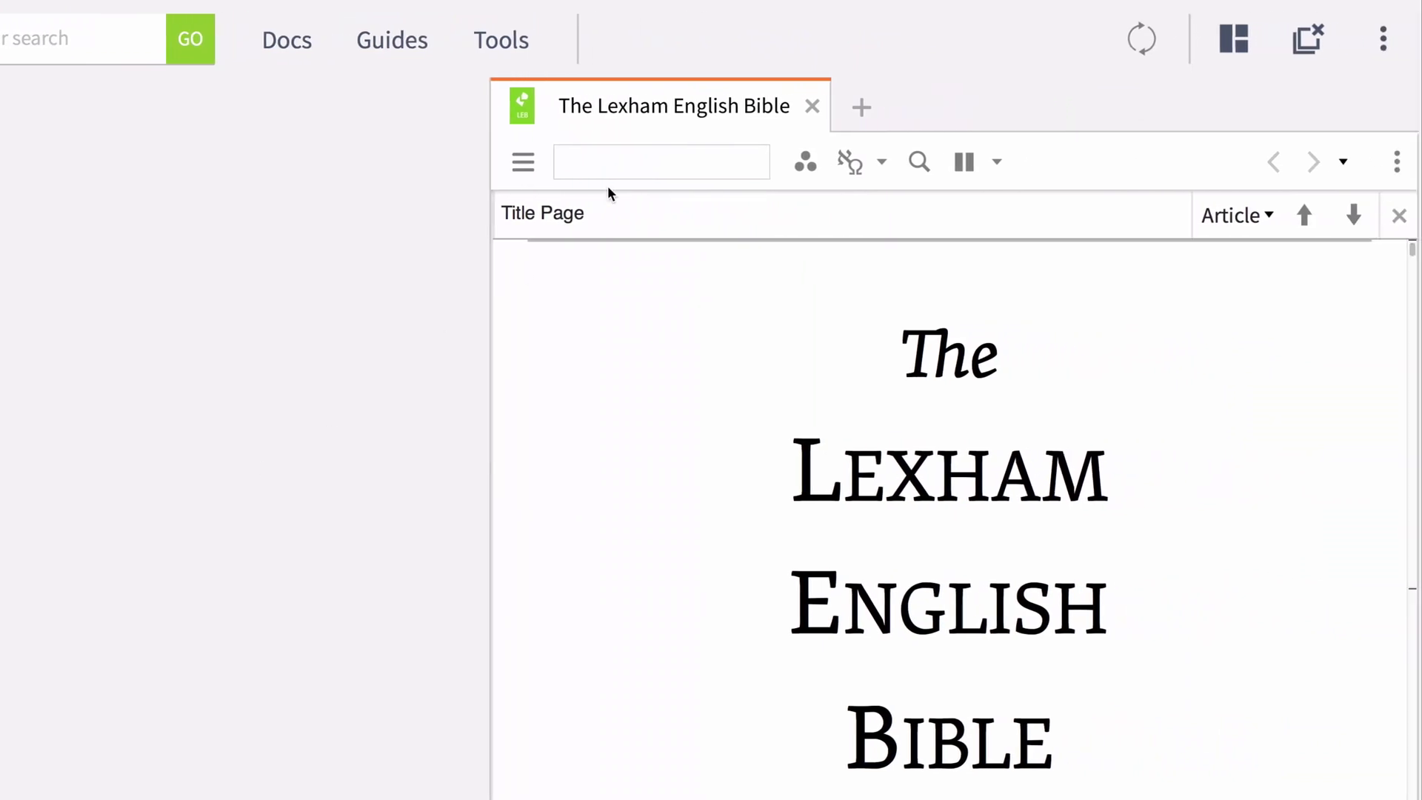
- Go to John 7:1-39 and bring up the Highlighting tool
{"action": "type", "text": "John7:1-39"}
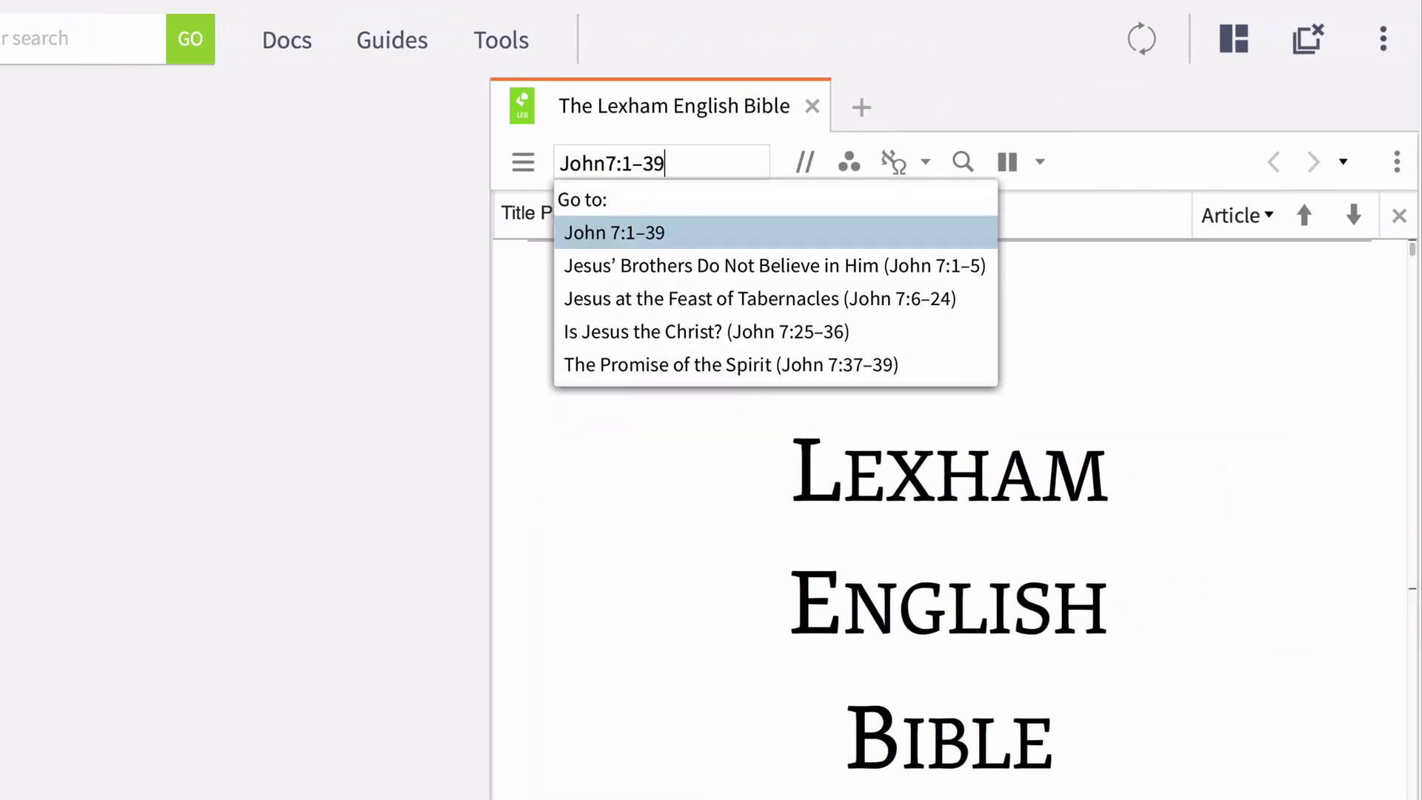
{"action": "key", "text": "Return"}
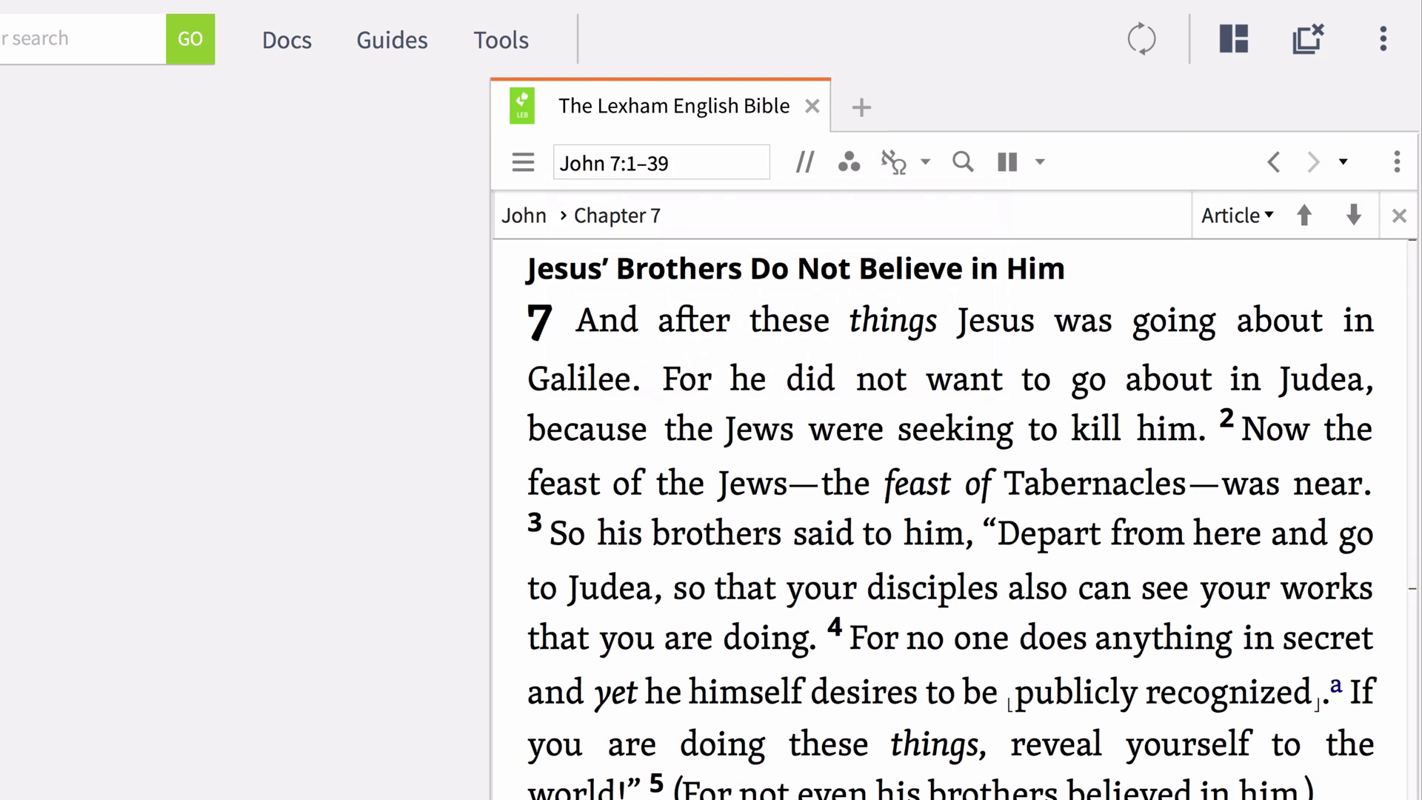
{"action": "left_click", "coordinate": [516, 65]}
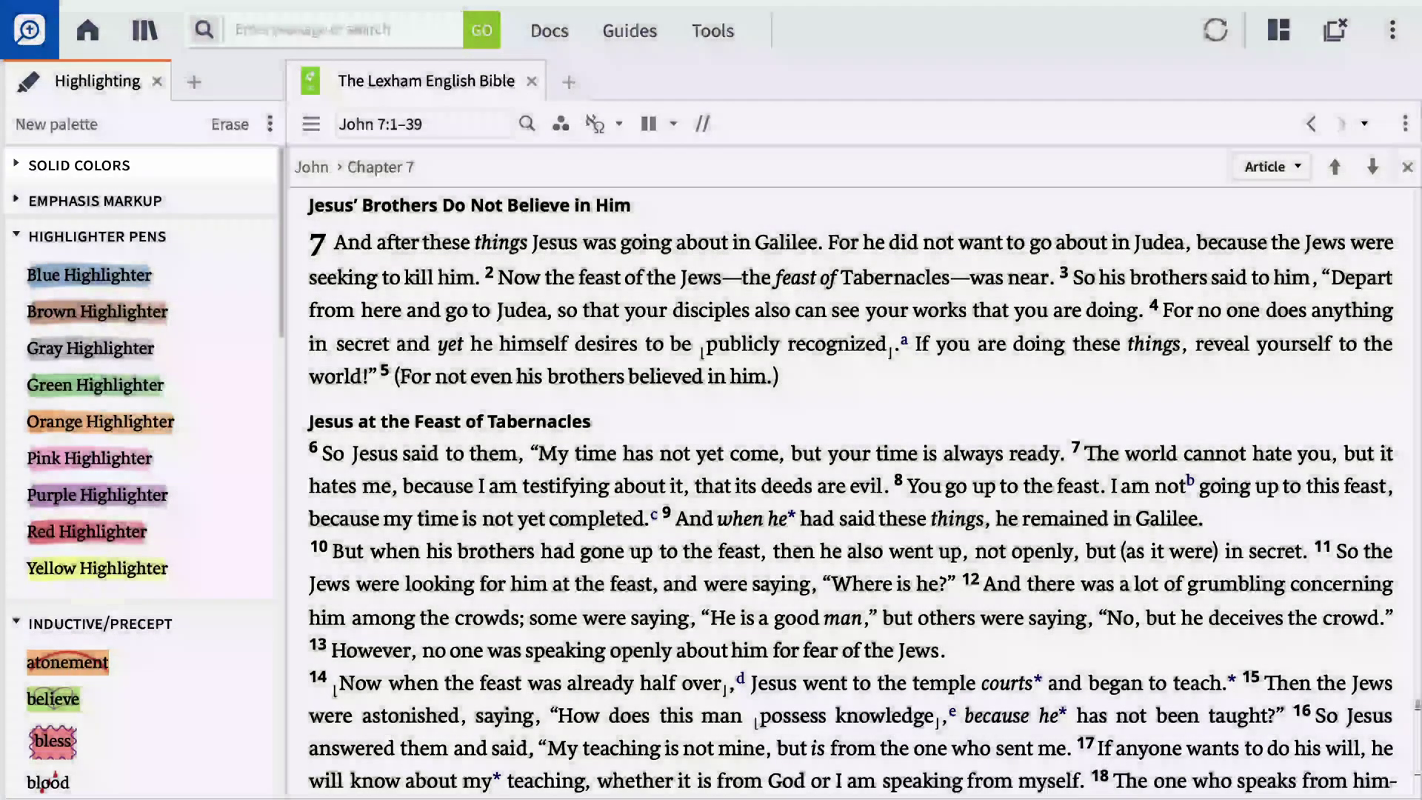
- Colour 'thirsty' in verse 37 with the Blue Foreground solid colour style
{"action": "scroll", "coordinate": [852, 489], "scroll_direction": "down", "scroll_amount": 8}
{"action": "scroll", "coordinate": [851, 488], "scroll_direction": "down", "scroll_amount": 6}
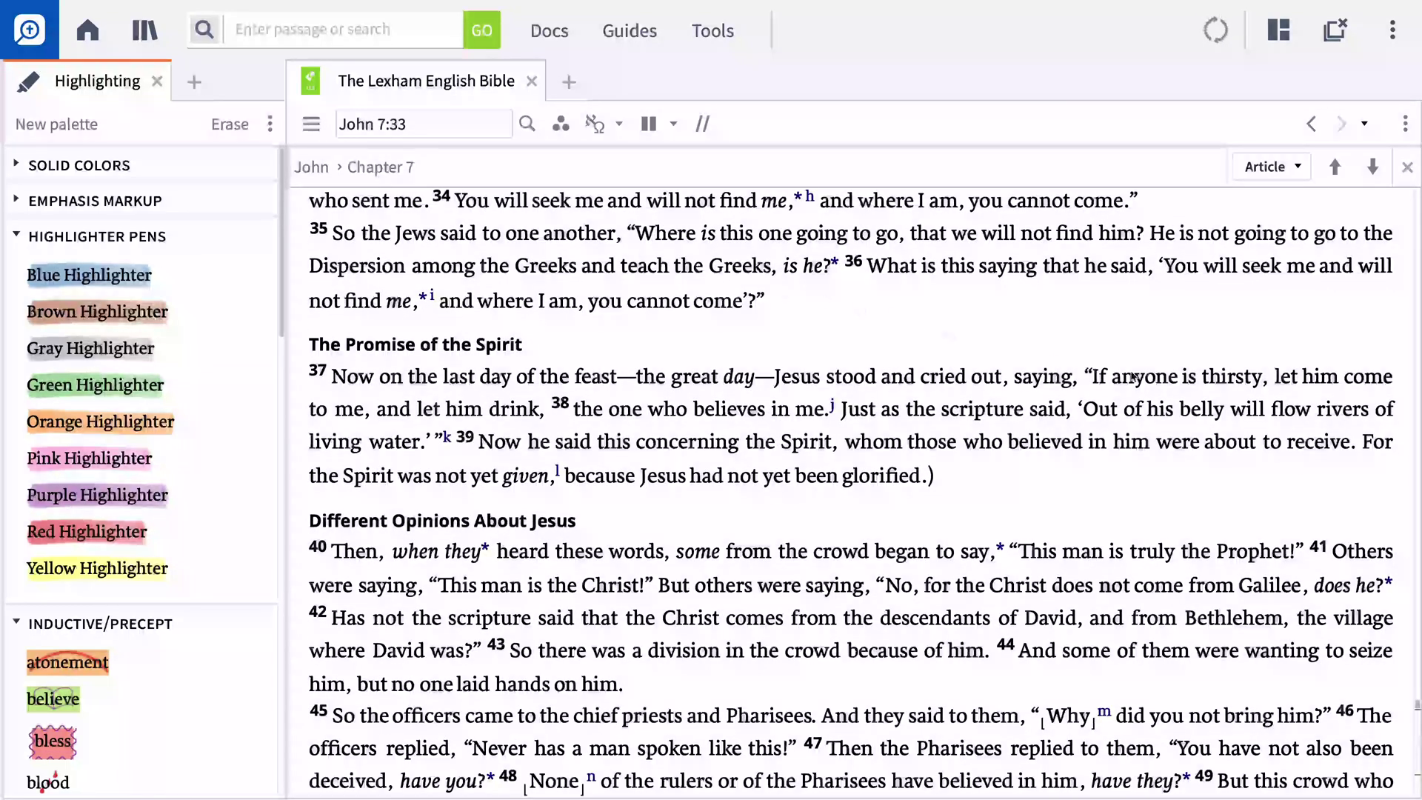
{"action": "double_click", "coordinate": [1231, 379]}
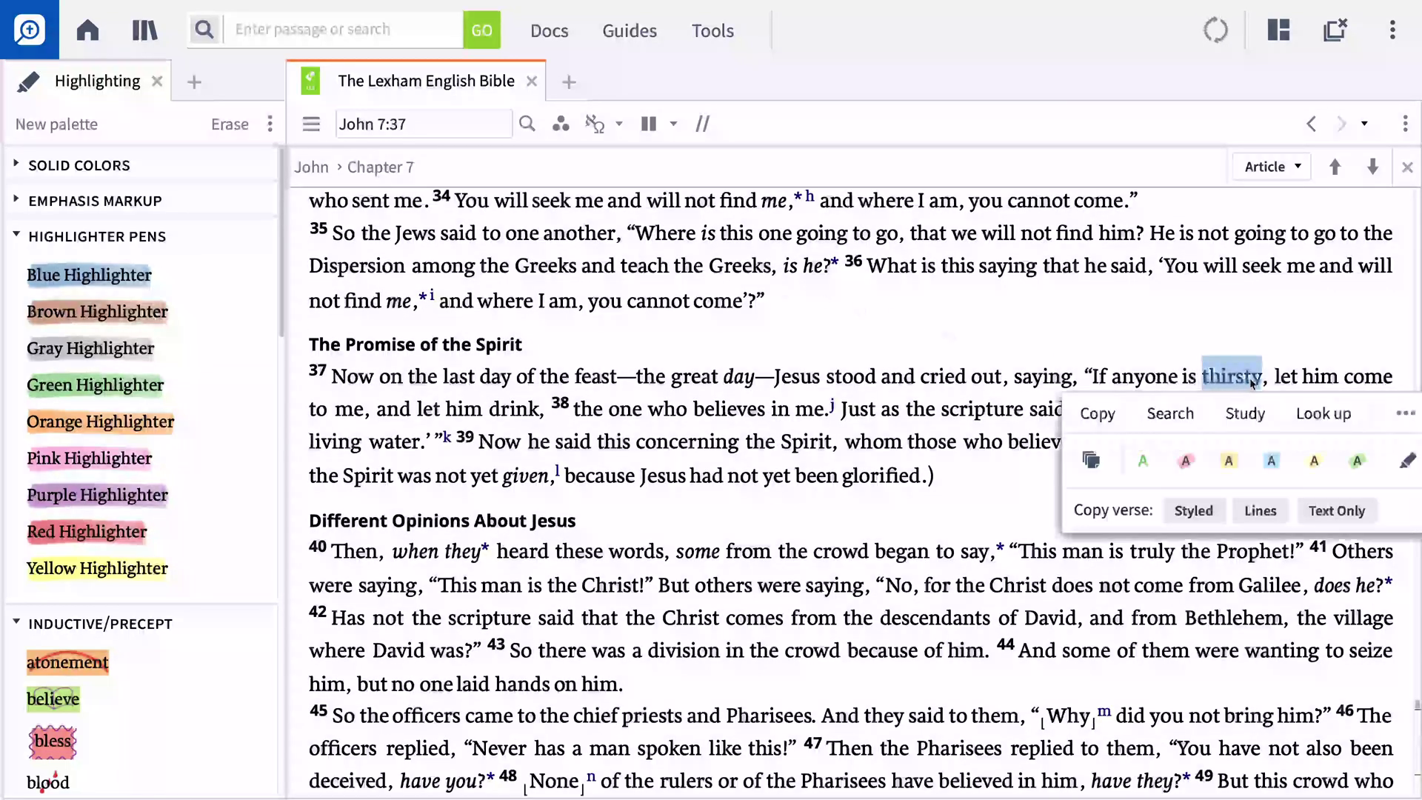
{"action": "left_click", "coordinate": [33, 166]}
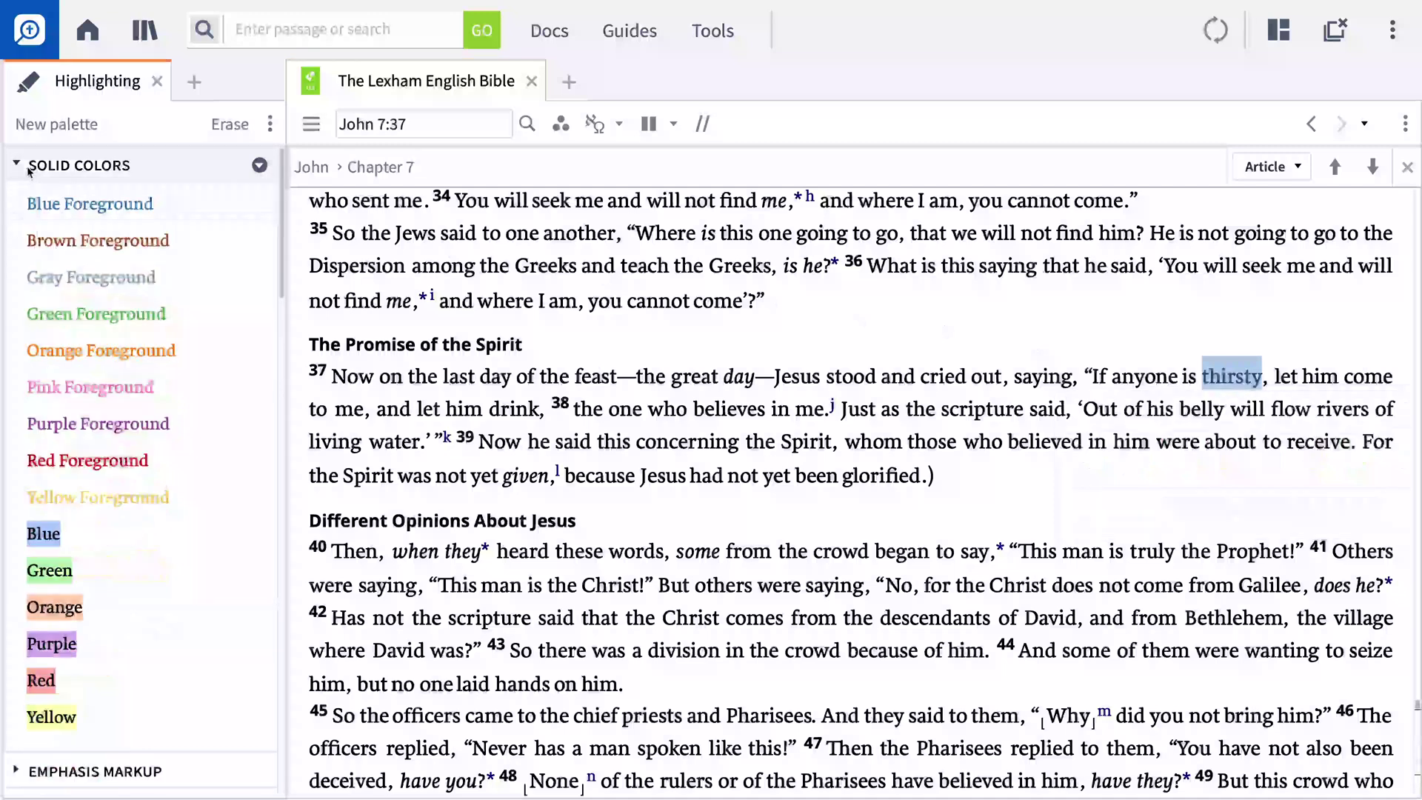
{"action": "left_click", "coordinate": [41, 202]}
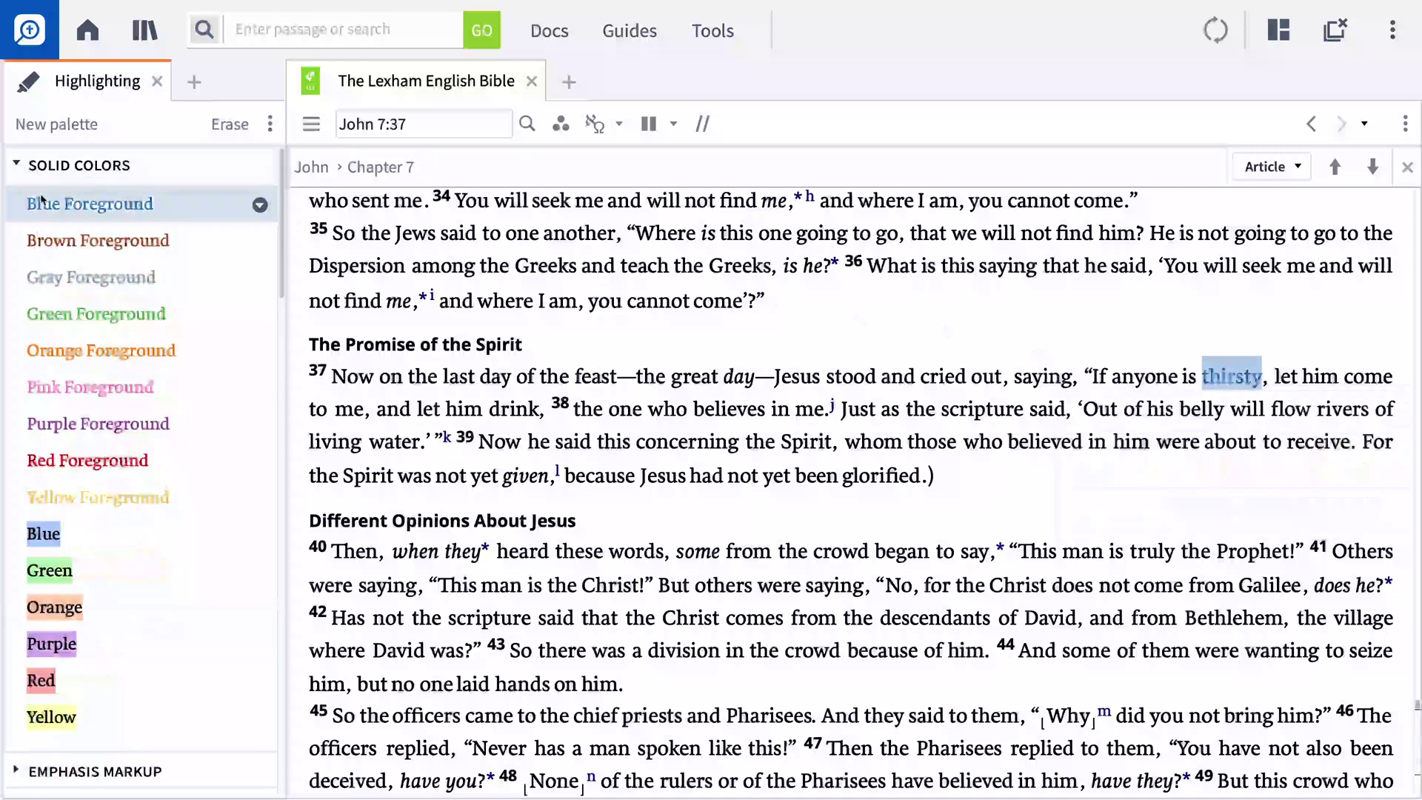
{"action": "left_click", "coordinate": [17, 168]}
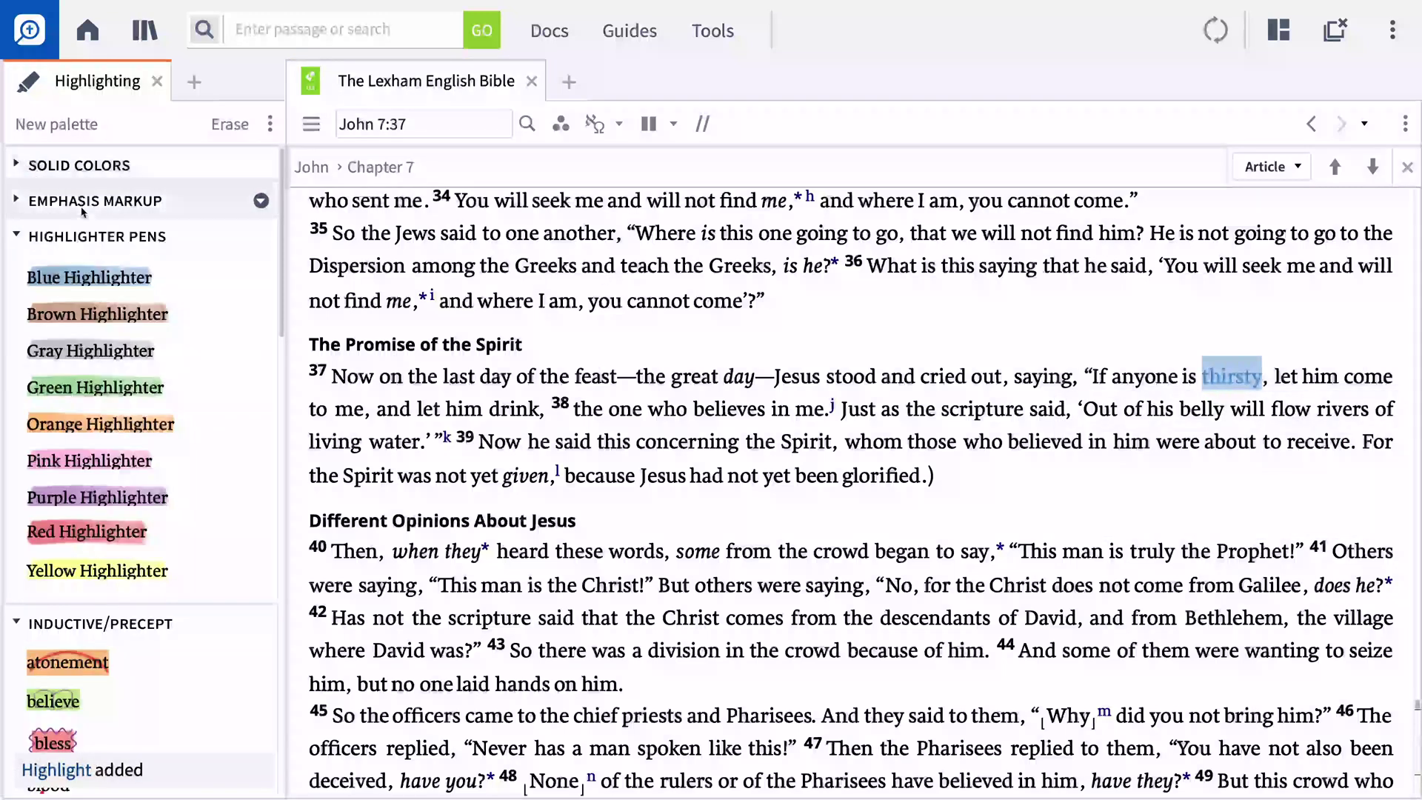
- Highlight 'living water' in verse 38 in yellow
{"action": "double_click", "coordinate": [312, 444]}
{"action": "left_click_drag", "start_coordinate": [356, 447], "coordinate": [420, 448]}
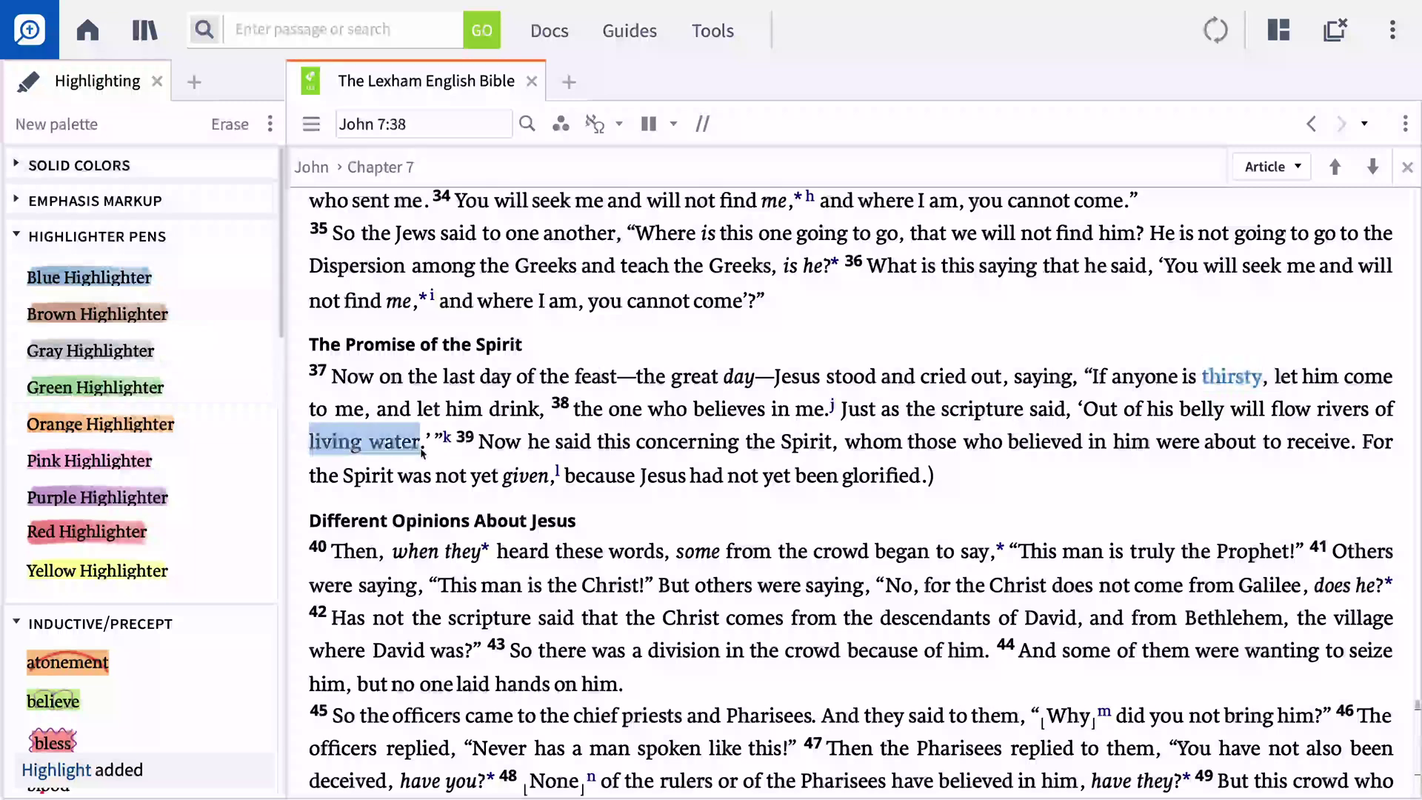
{"action": "left_click", "coordinate": [162, 570]}
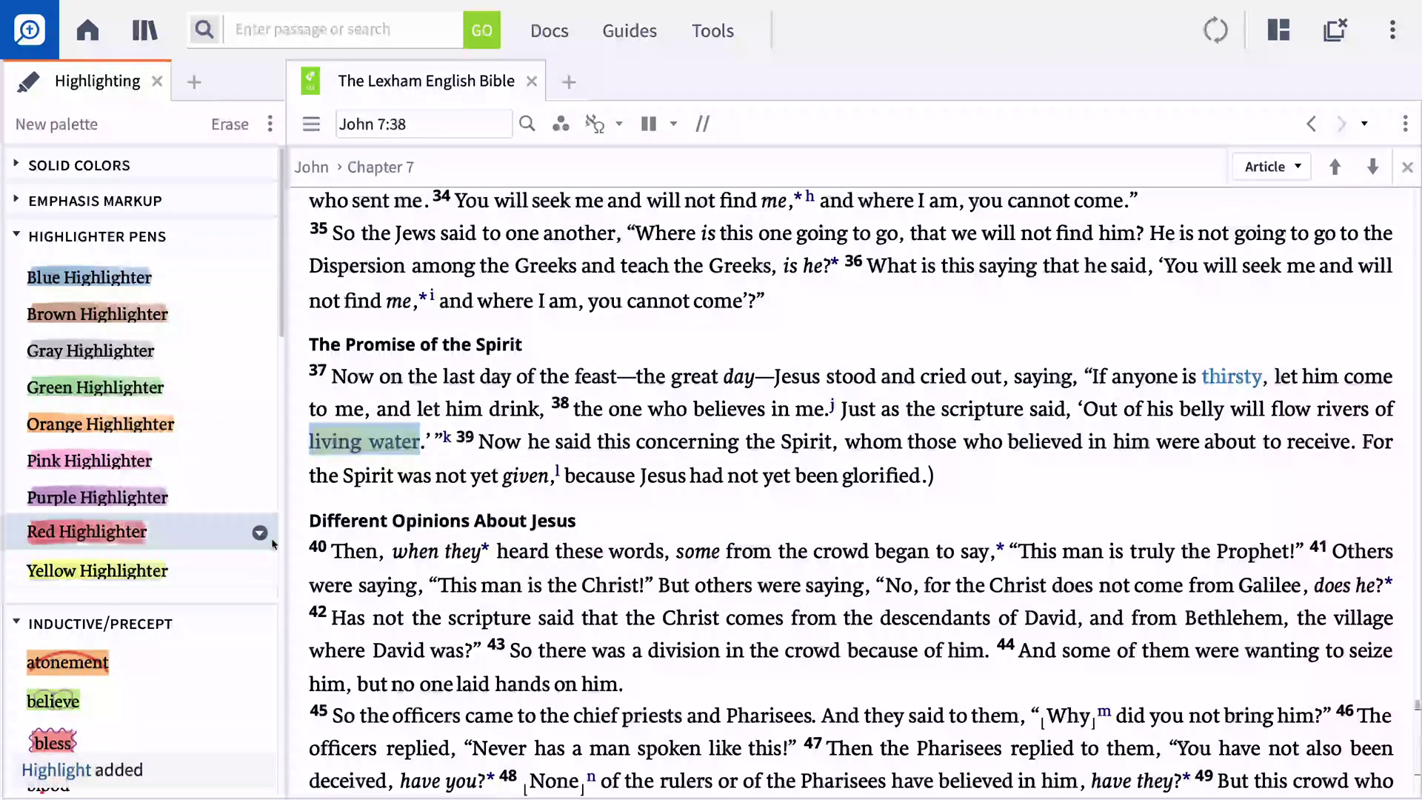
- Highlight 'the Jews' in verse 35 orange and 'the crowd' in verse 32
{"action": "scroll", "coordinate": [523, 474], "scroll_direction": "up", "scroll_amount": 3}
{"action": "scroll", "coordinate": [522, 474], "scroll_direction": "up", "scroll_amount": 1}
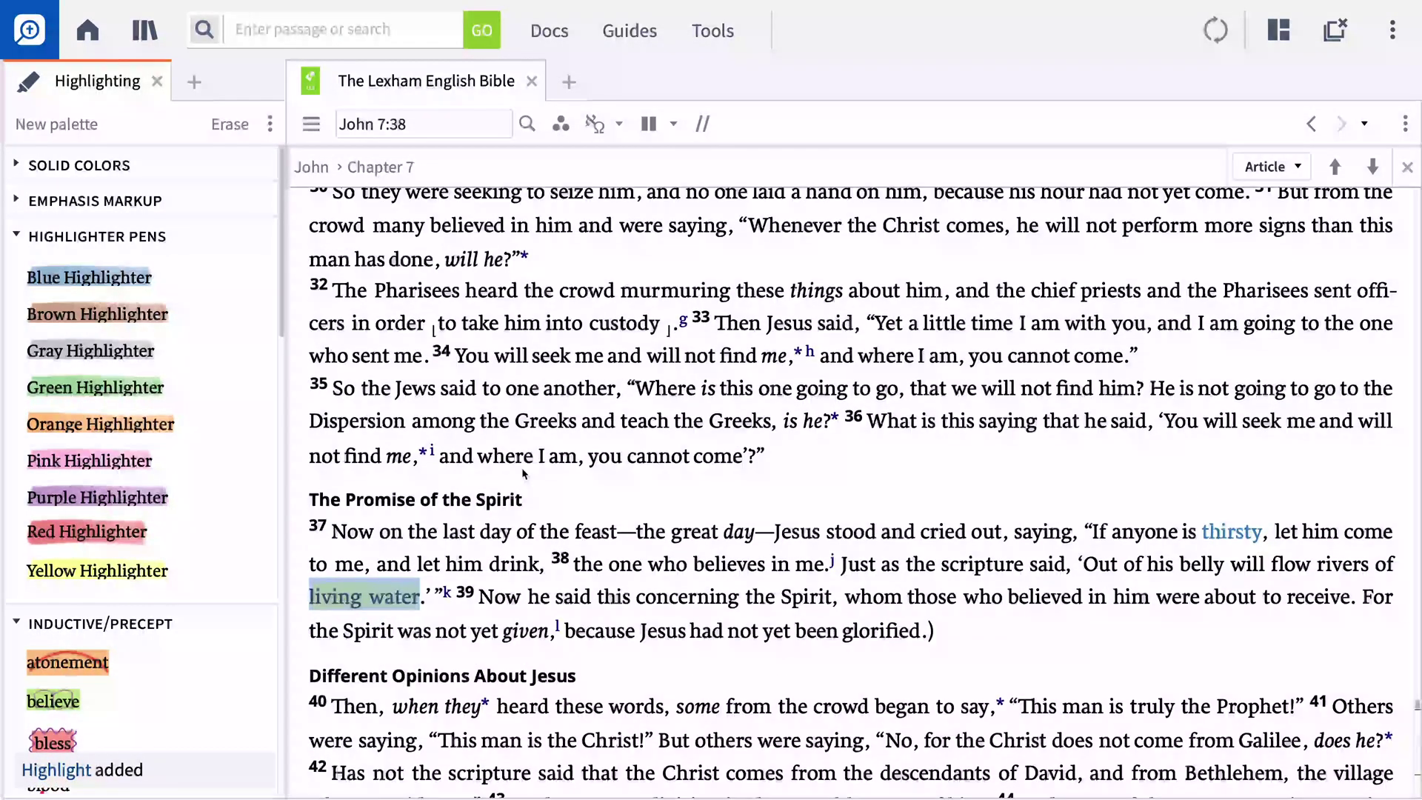
{"action": "left_click_drag", "start_coordinate": [363, 394], "coordinate": [435, 390]}
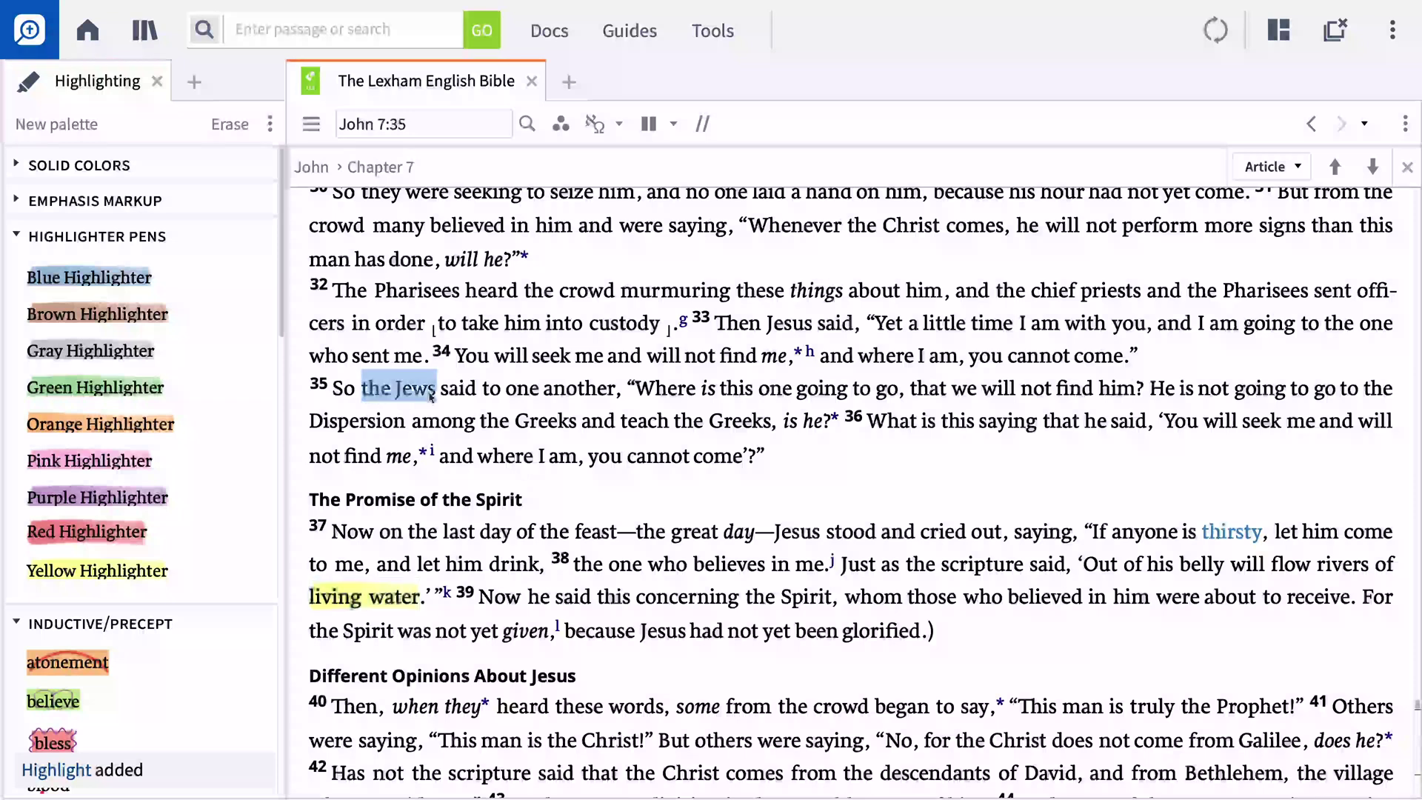
{"action": "left_click", "coordinate": [179, 428]}
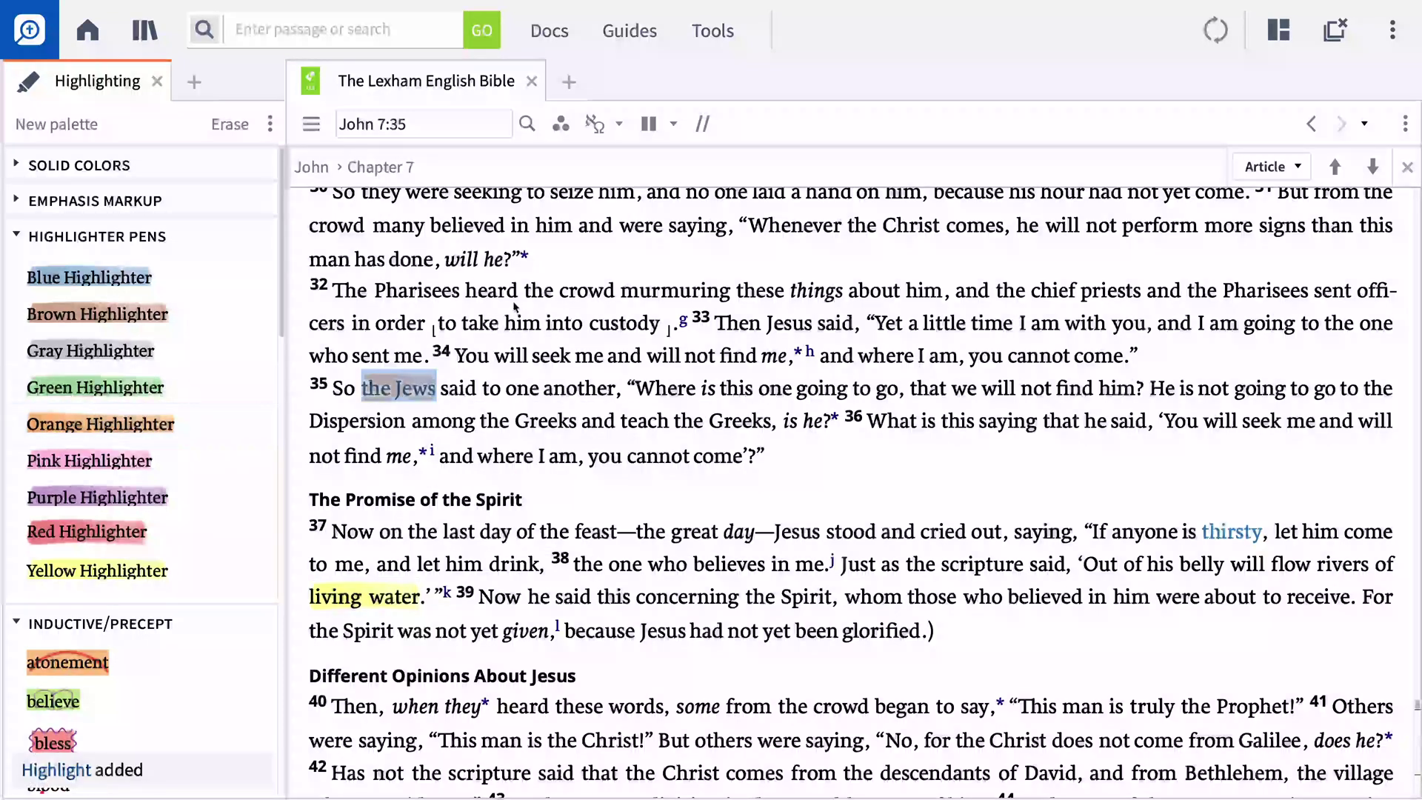
{"action": "left_click_drag", "start_coordinate": [523, 294], "coordinate": [592, 292]}
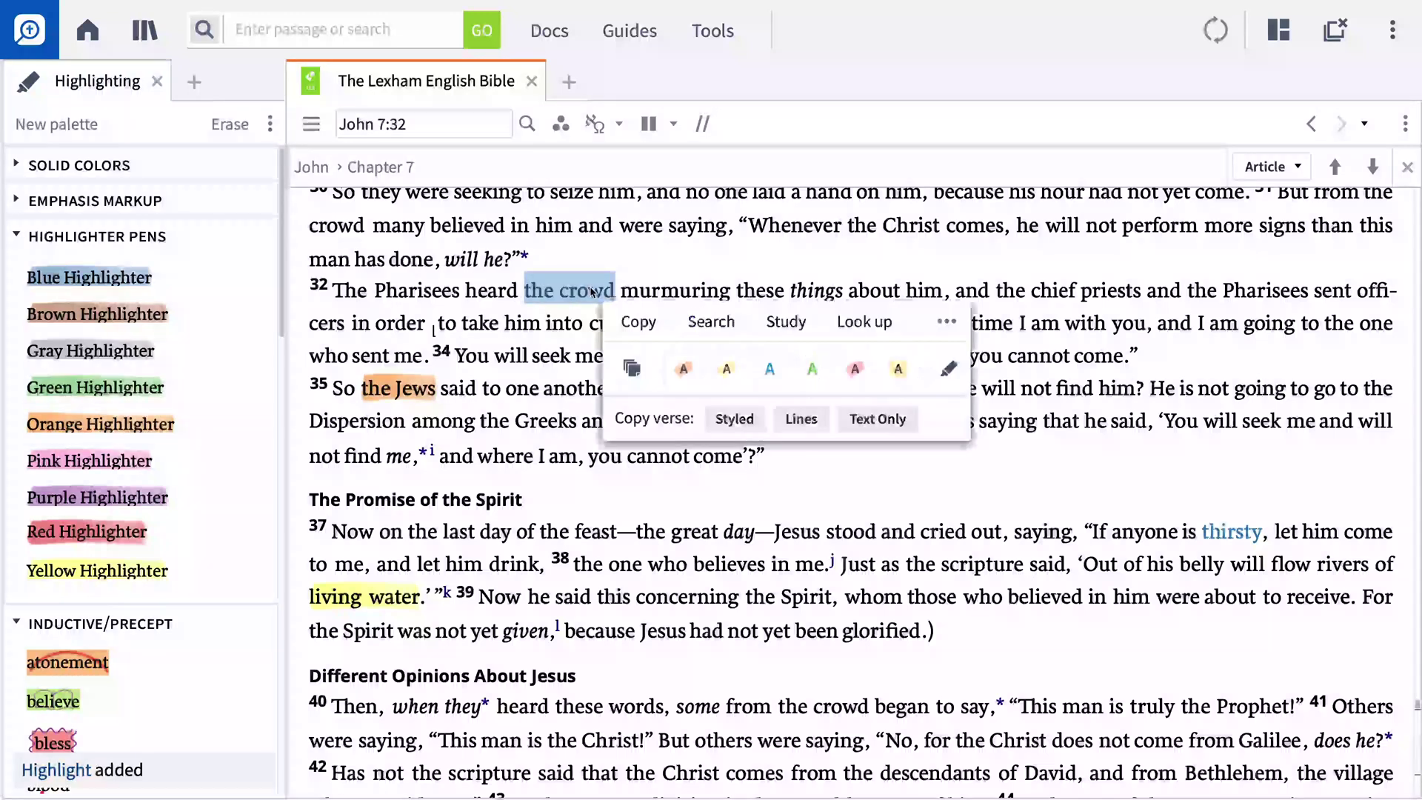
{"action": "left_click", "coordinate": [684, 368]}
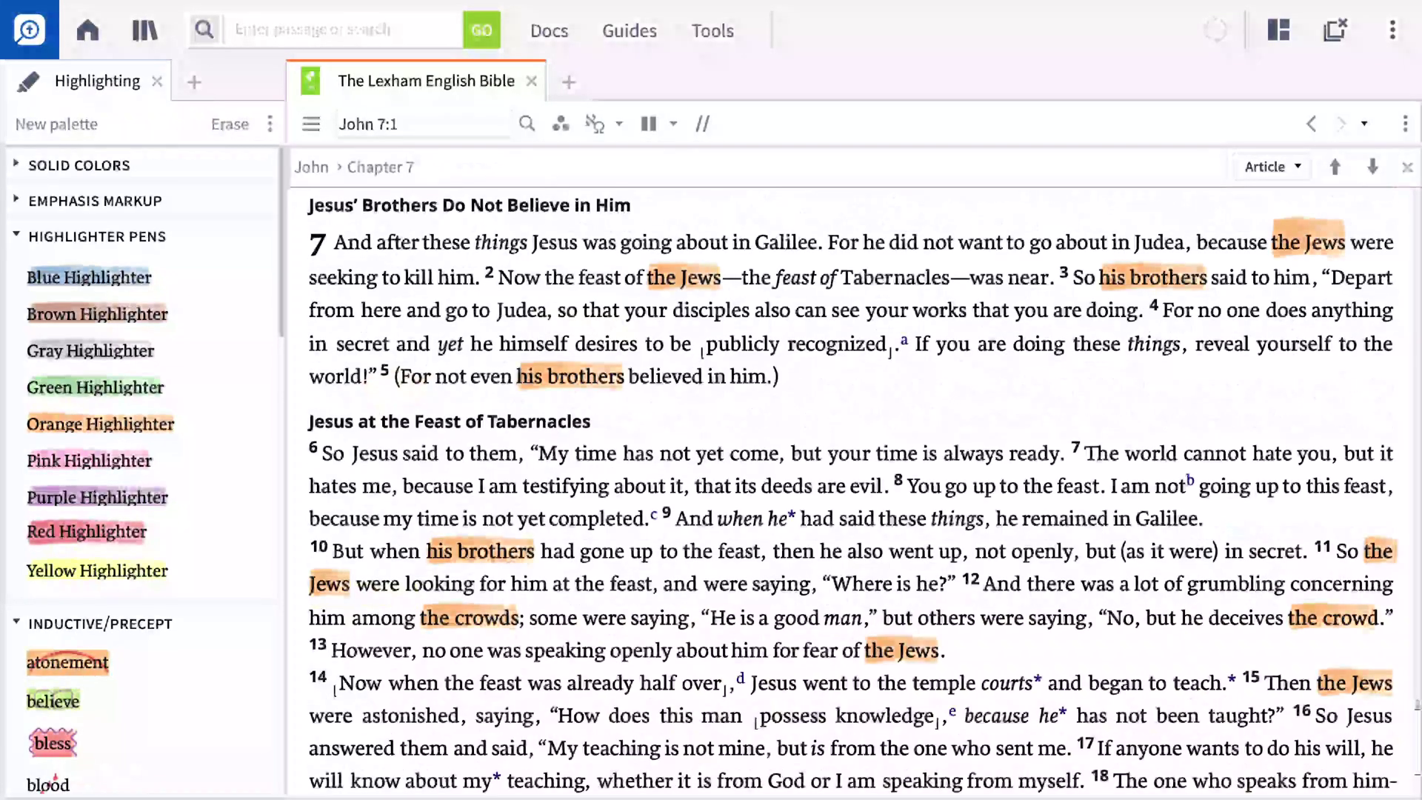
- Erase the highlight from 'feast of Tabernacles' in verse 2
{"action": "left_click_drag", "start_coordinate": [775, 281], "coordinate": [882, 289]}
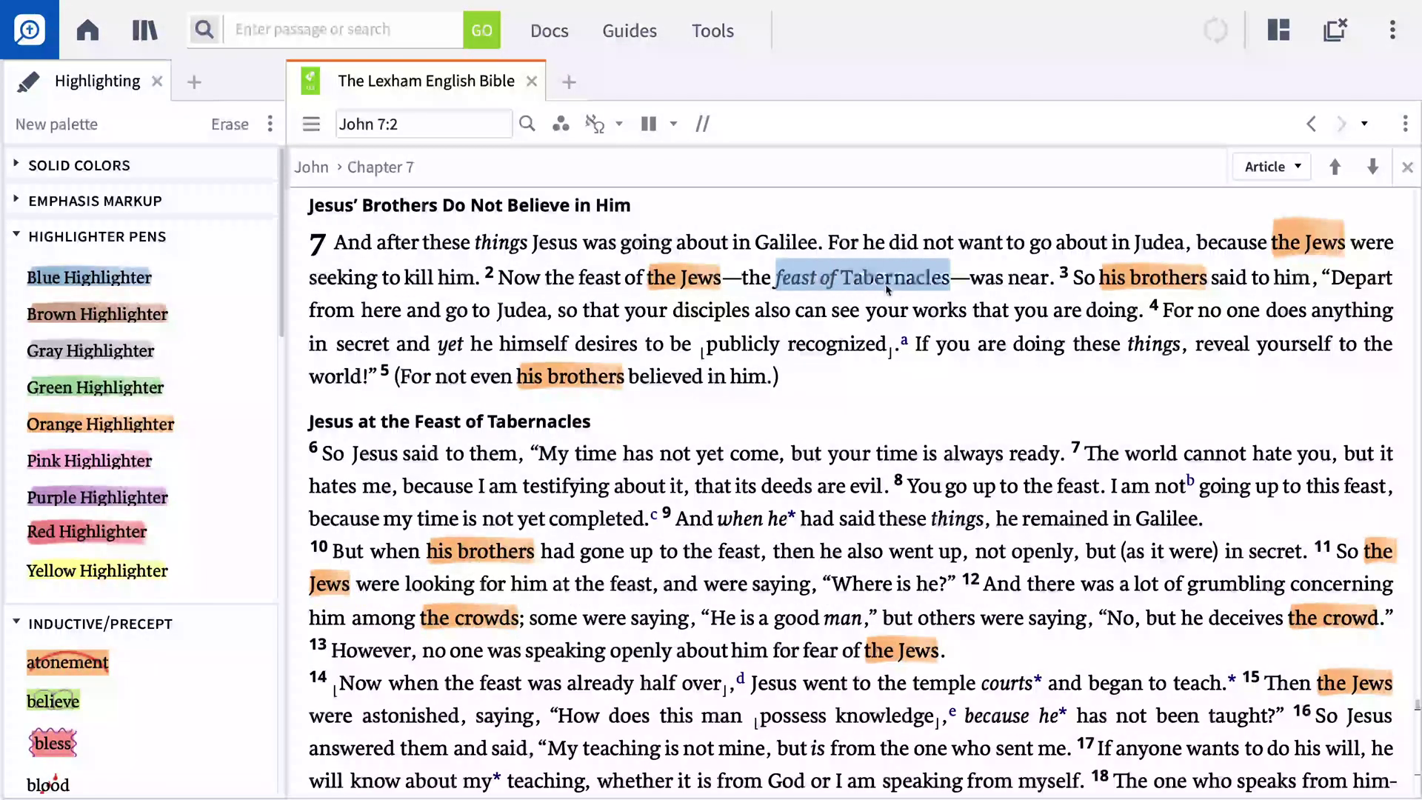
{"action": "left_click", "coordinate": [171, 389]}
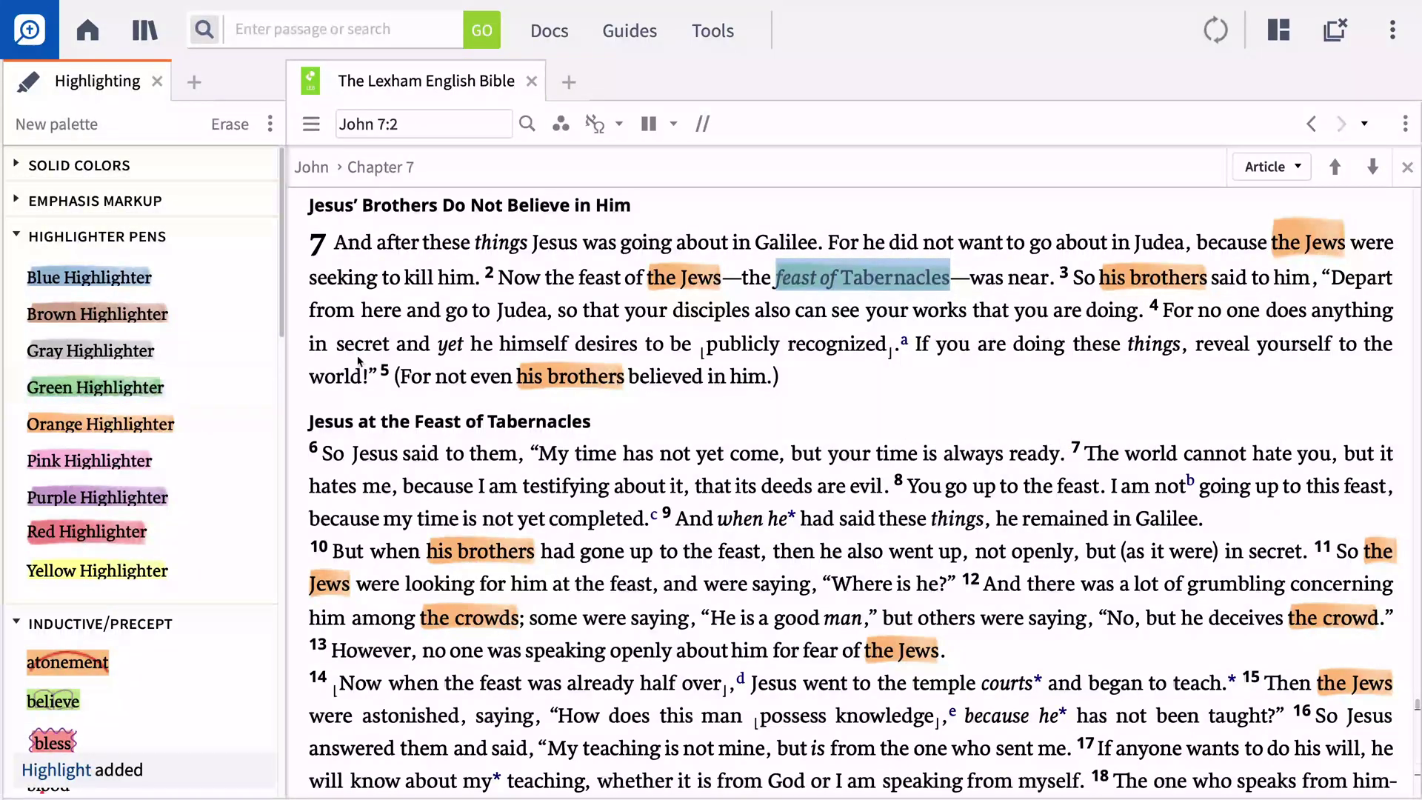
{"action": "left_click", "coordinate": [764, 304]}
{"action": "left_click_drag", "start_coordinate": [775, 278], "coordinate": [926, 280]}
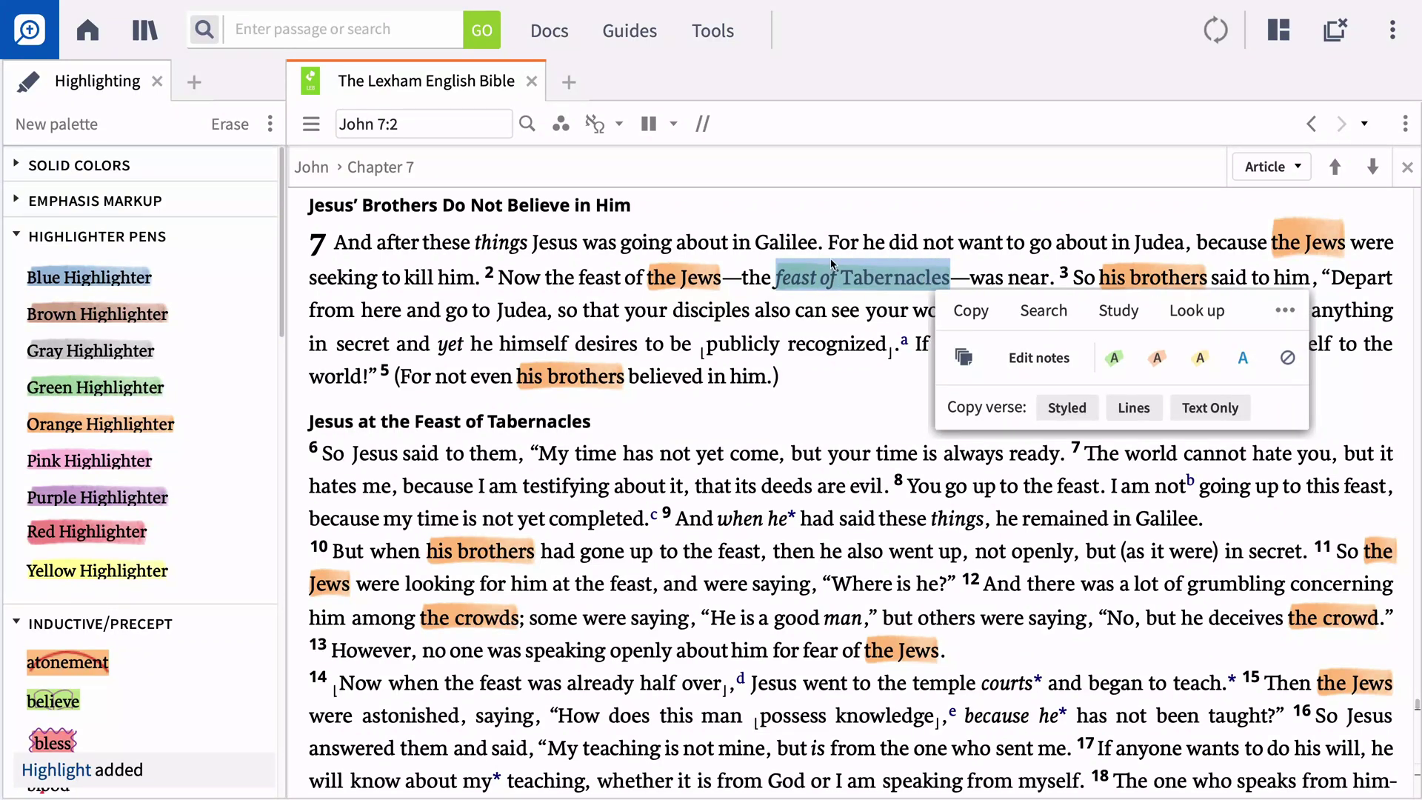
{"action": "left_click", "coordinate": [237, 128]}
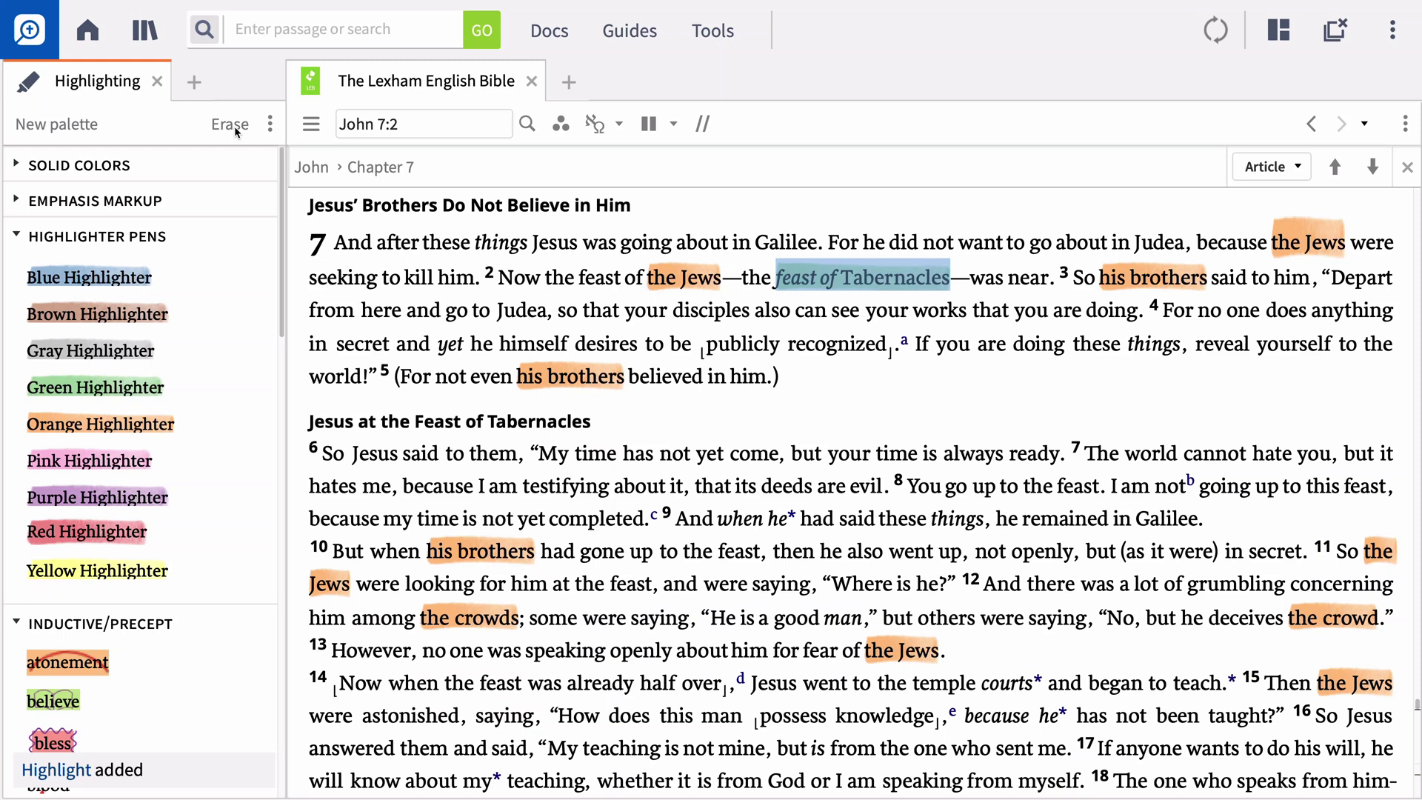
- Jump to John 7:37 and collapse the Highlighter Pens group
{"action": "left_click", "coordinate": [428, 124]}
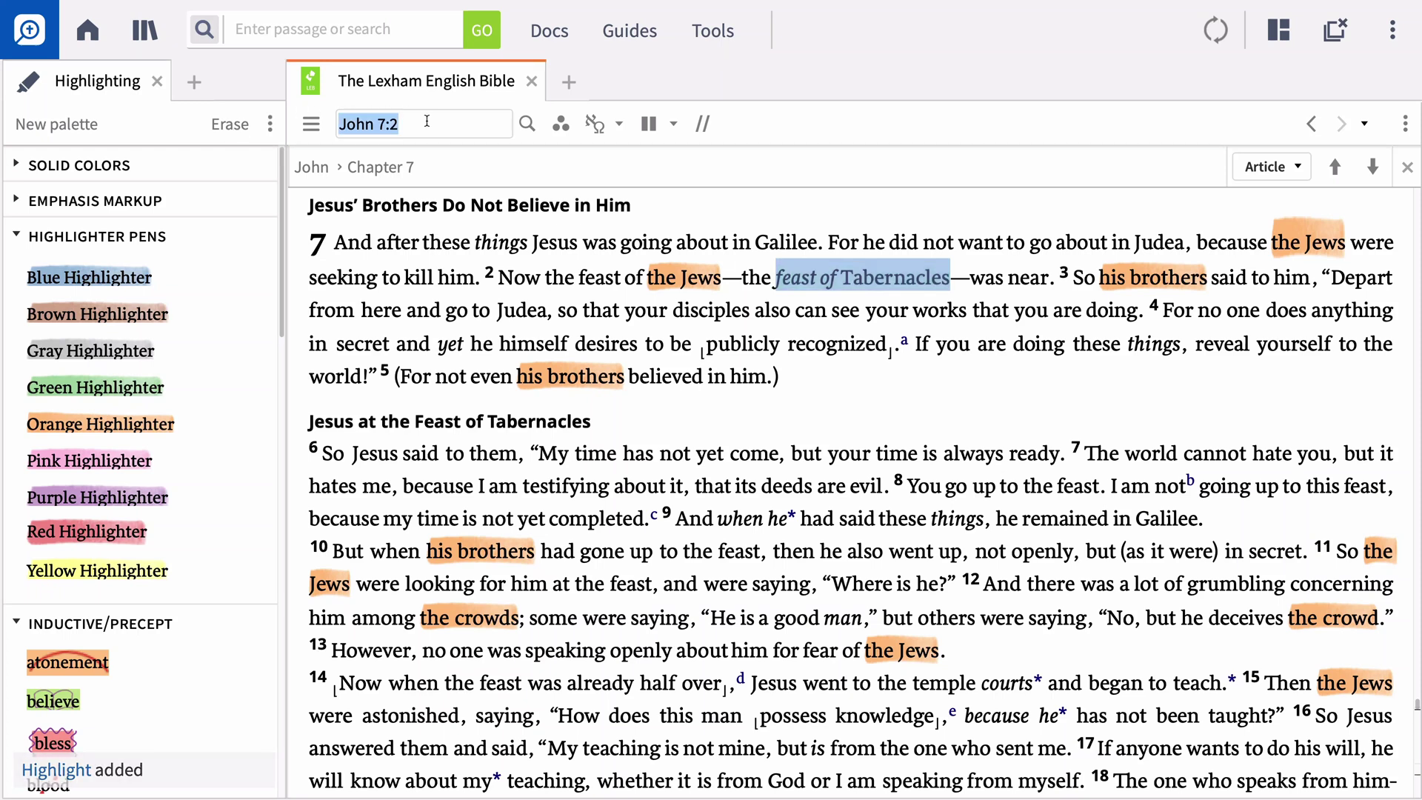
{"action": "key", "text": "BackSpace"}
{"action": "type", "text": "37"}
{"action": "key", "text": "Return"}
{"action": "left_click", "coordinate": [15, 235]}
- Box the word 'feast' in verse 37 using Emphasis Markup
{"action": "left_click", "coordinate": [19, 207]}
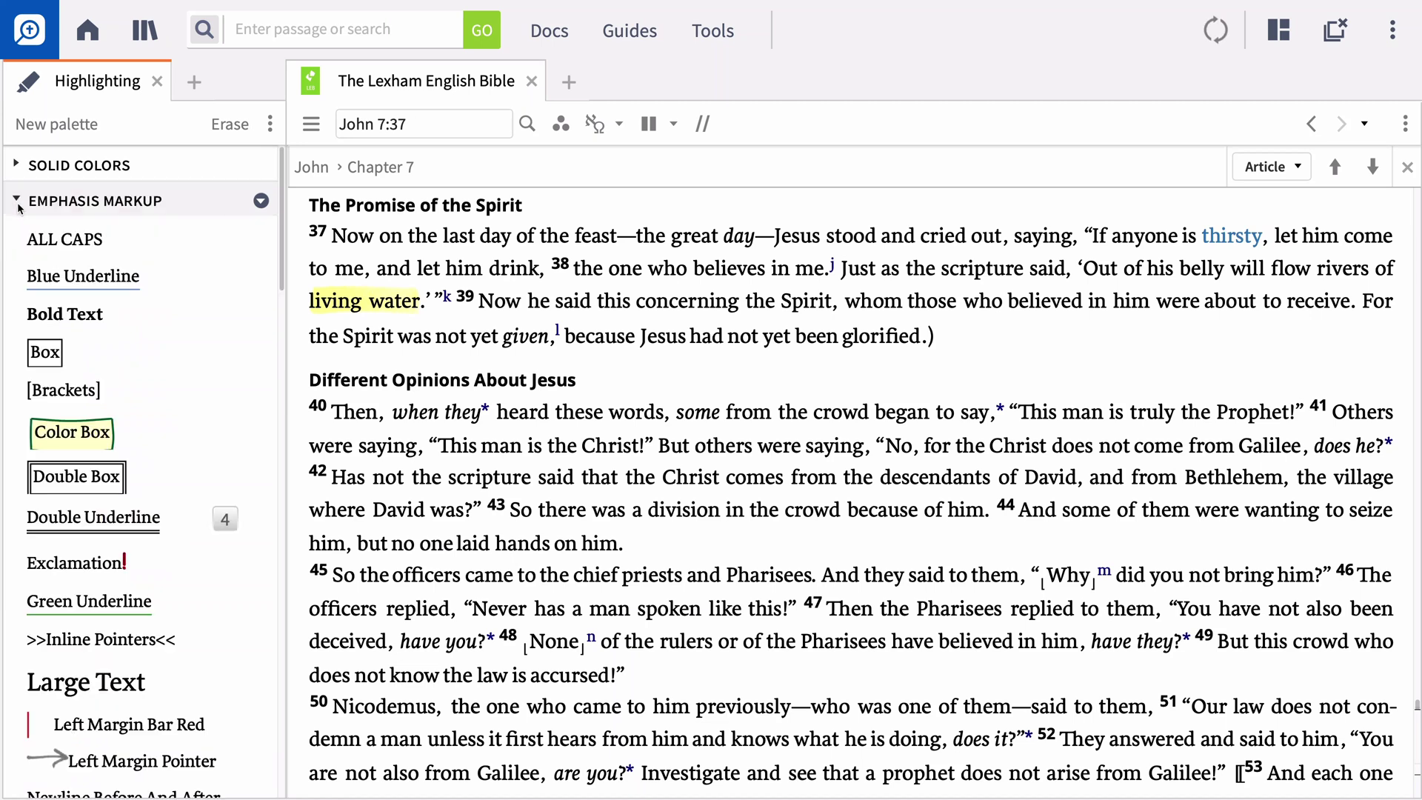
{"action": "double_click", "coordinate": [585, 239]}
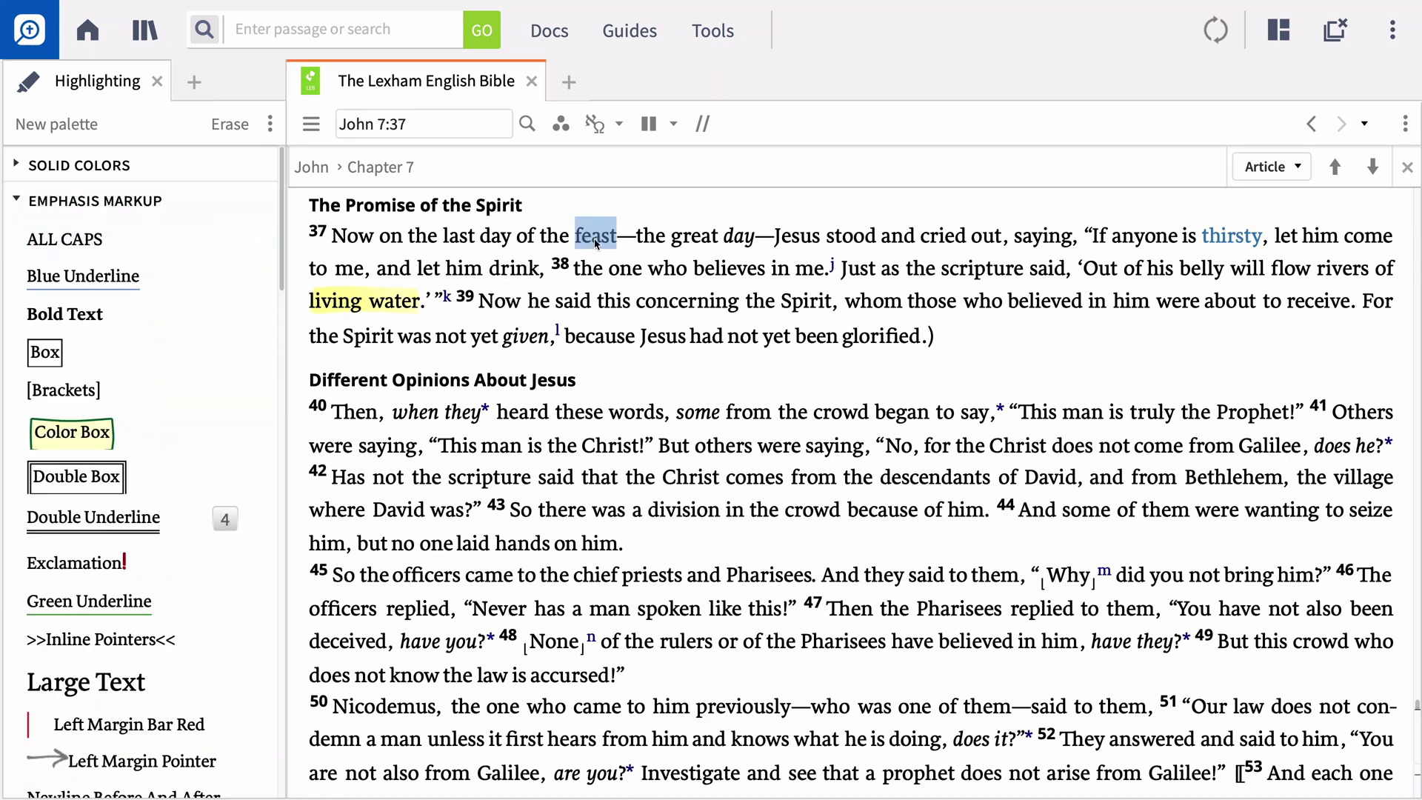
{"action": "left_click", "coordinate": [82, 355]}
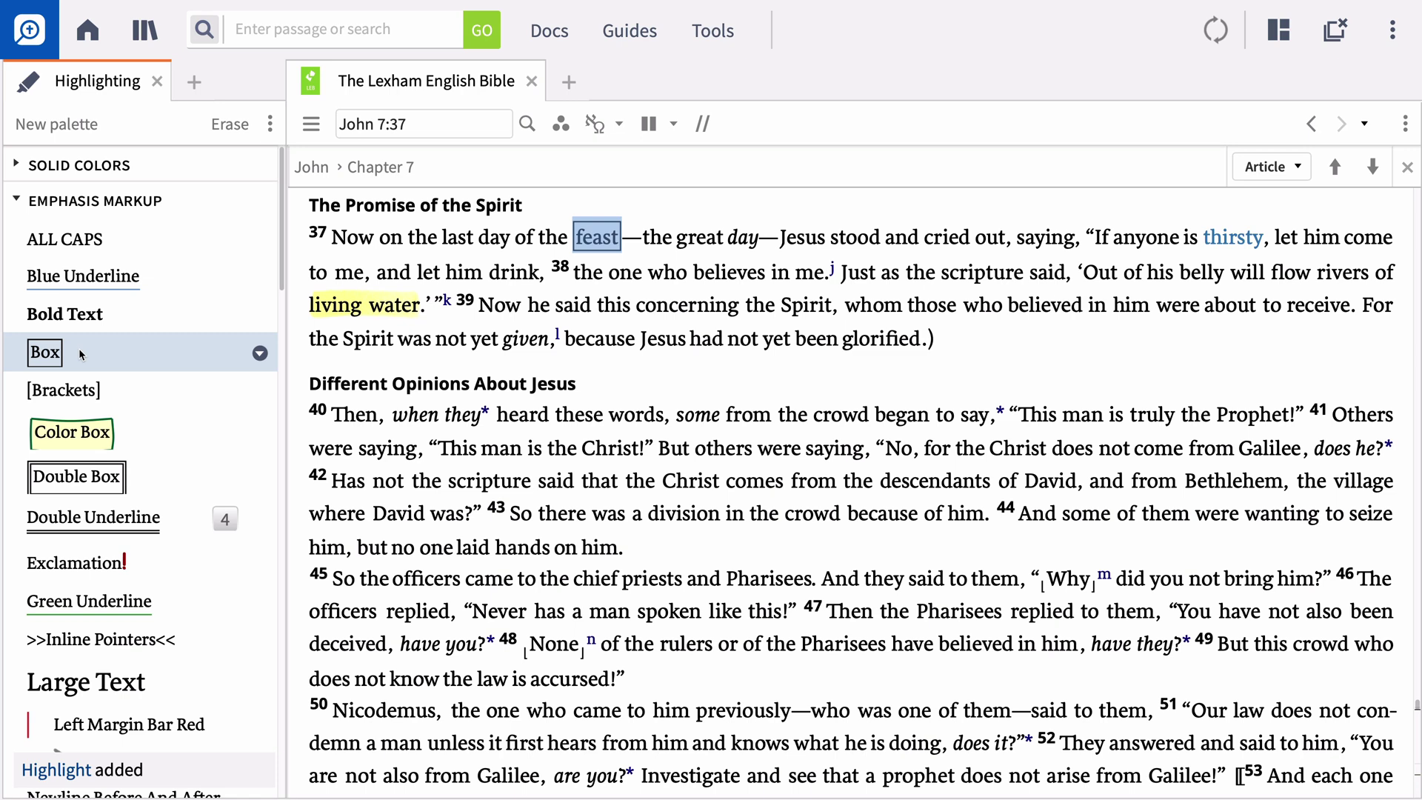
- Make 'Out of his belly will flow rivers of living water' bold
{"action": "left_click", "coordinate": [1086, 274]}
{"action": "left_click_drag", "start_coordinate": [1086, 274], "coordinate": [420, 312]}
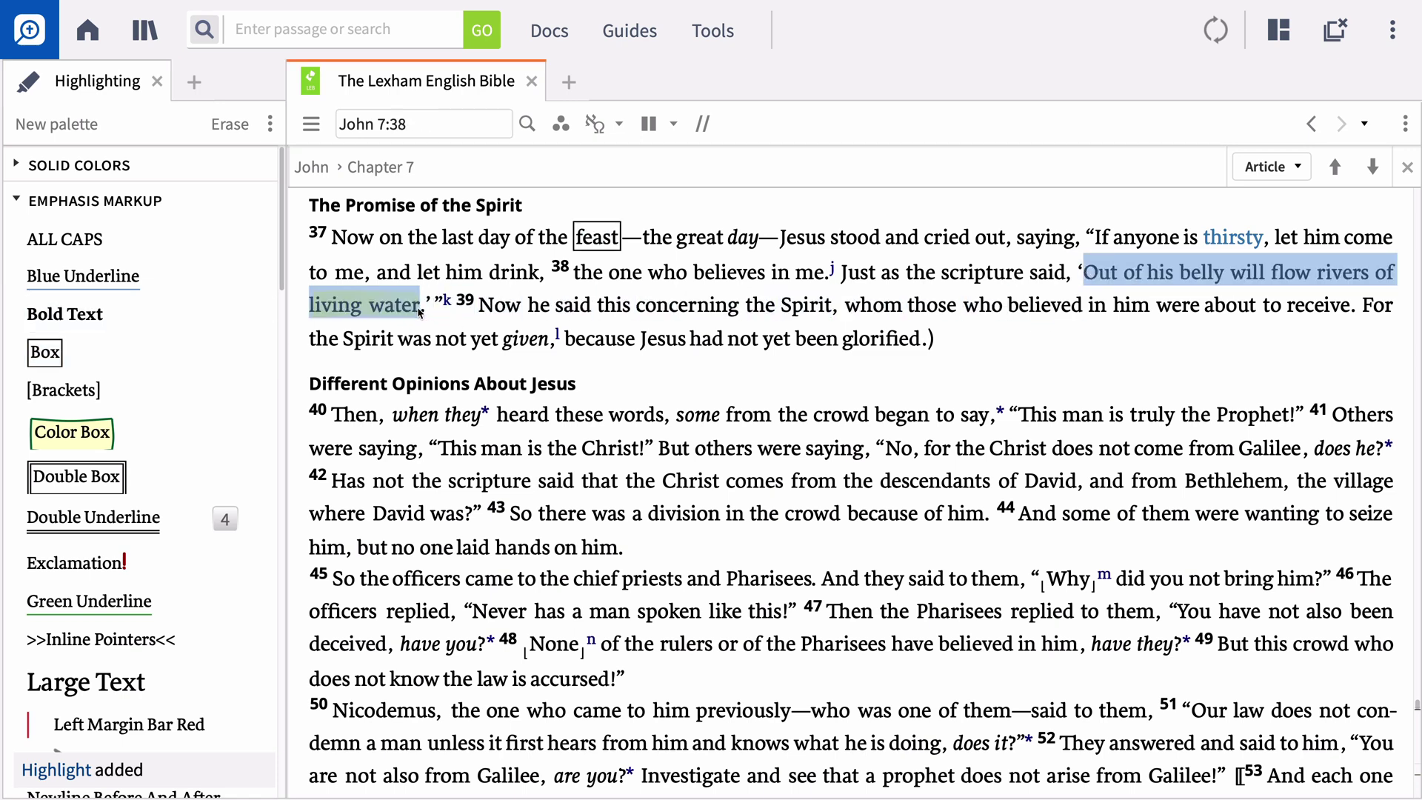
{"action": "left_click", "coordinate": [166, 305]}
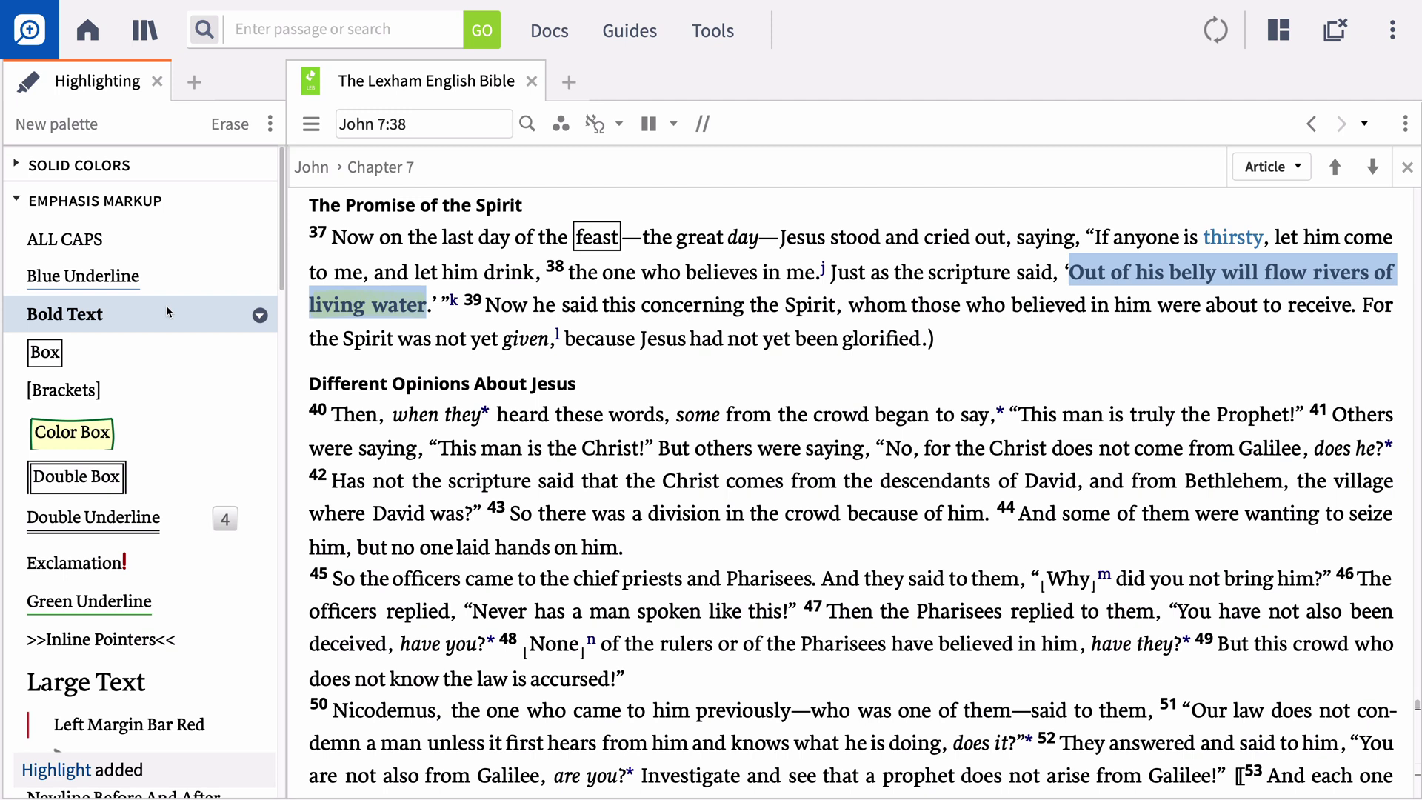
{"action": "left_click", "coordinate": [432, 125]}
- Return to John 7:1 and collapse the Emphasis Markup styles
{"action": "type", "text": "John 7:1"}
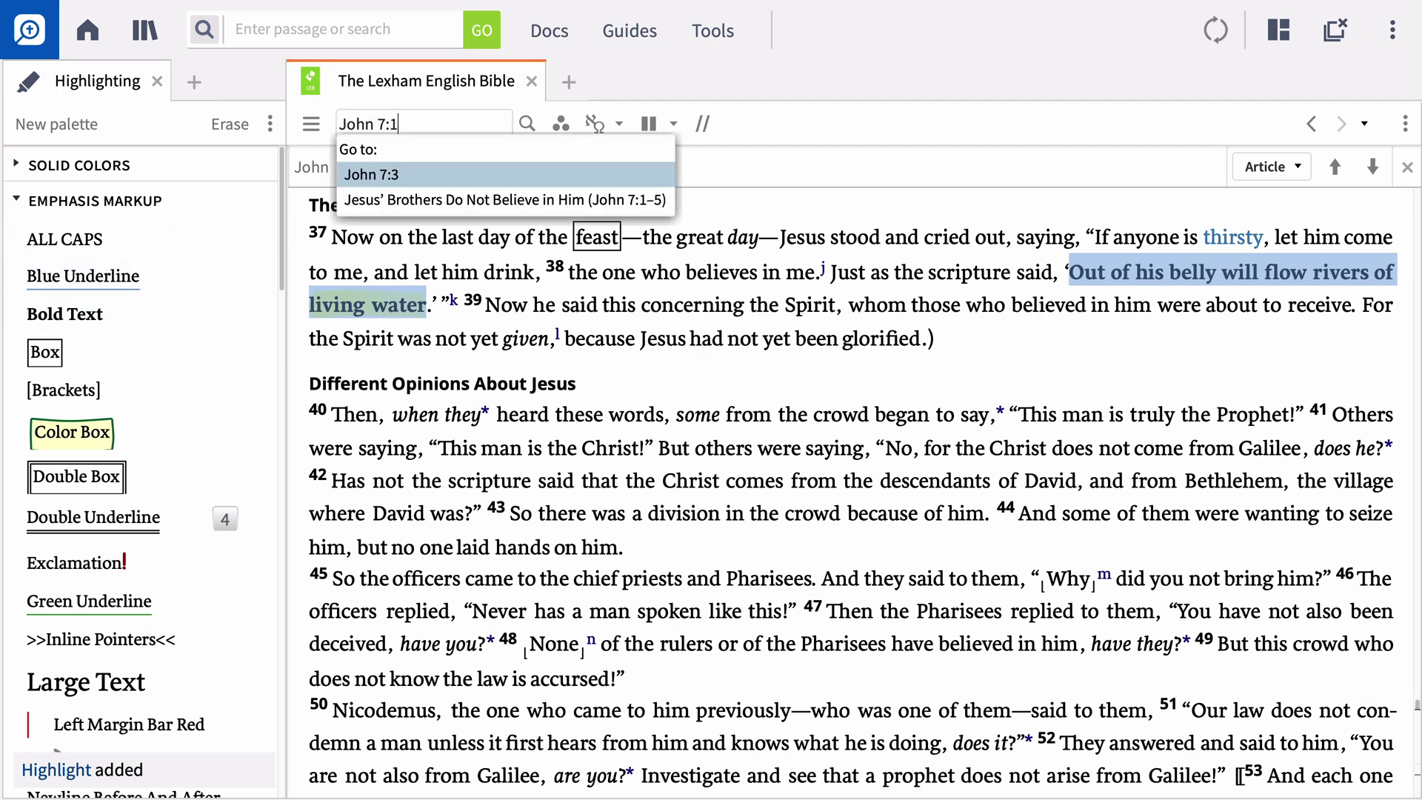
{"action": "key", "text": "Return"}
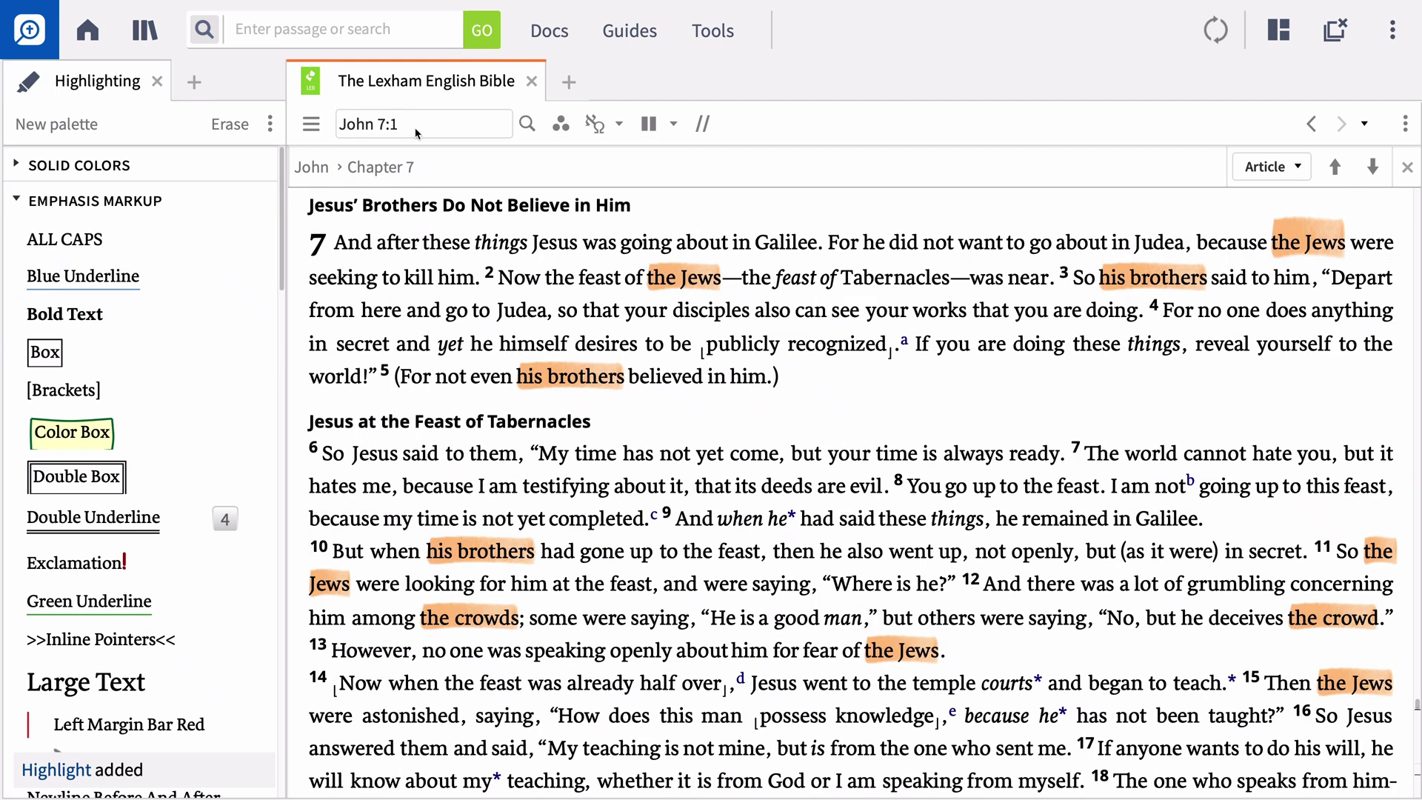
{"action": "left_click", "coordinate": [14, 202]}
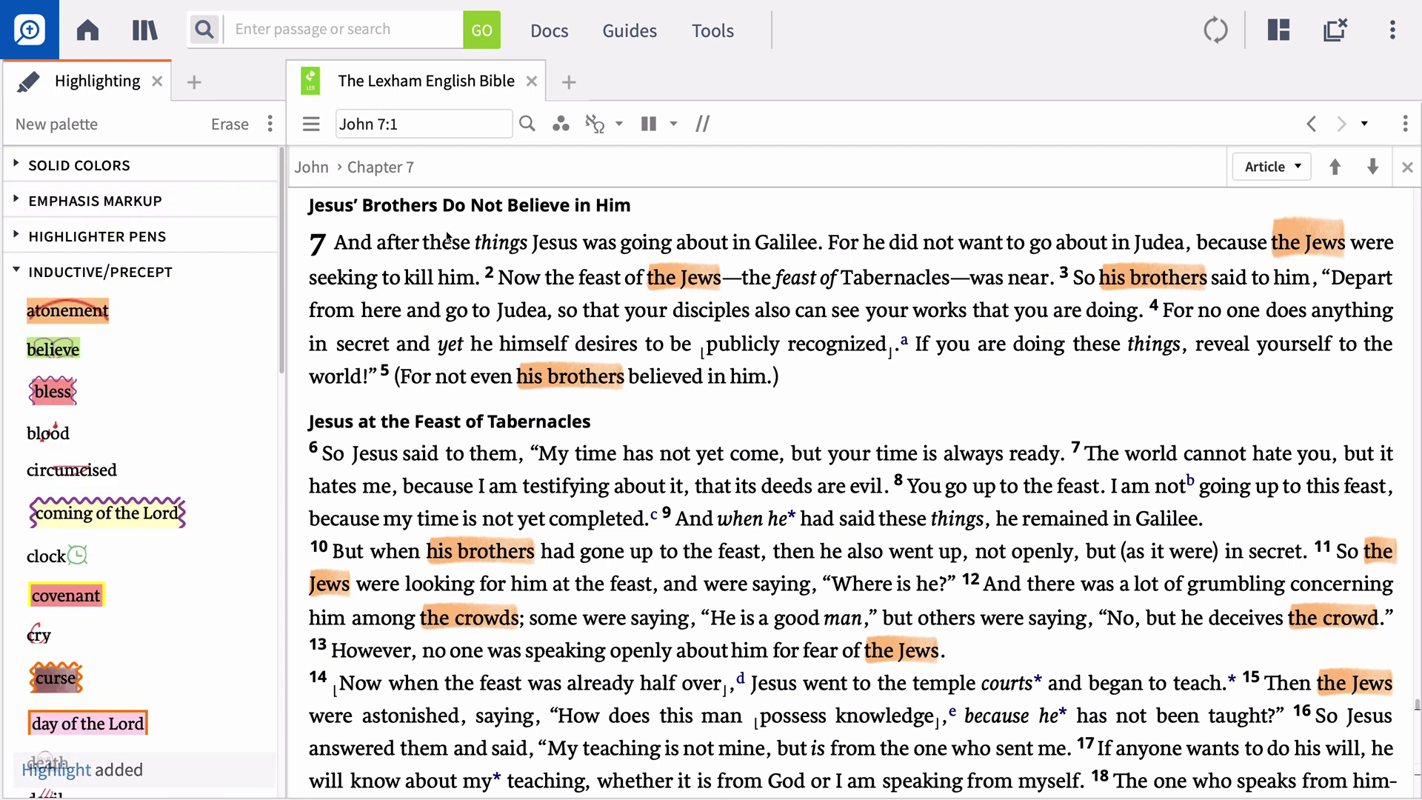
- Apply the 'location' underline to 'Galilee' in verses 1 and 9
{"action": "double_click", "coordinate": [772, 243]}
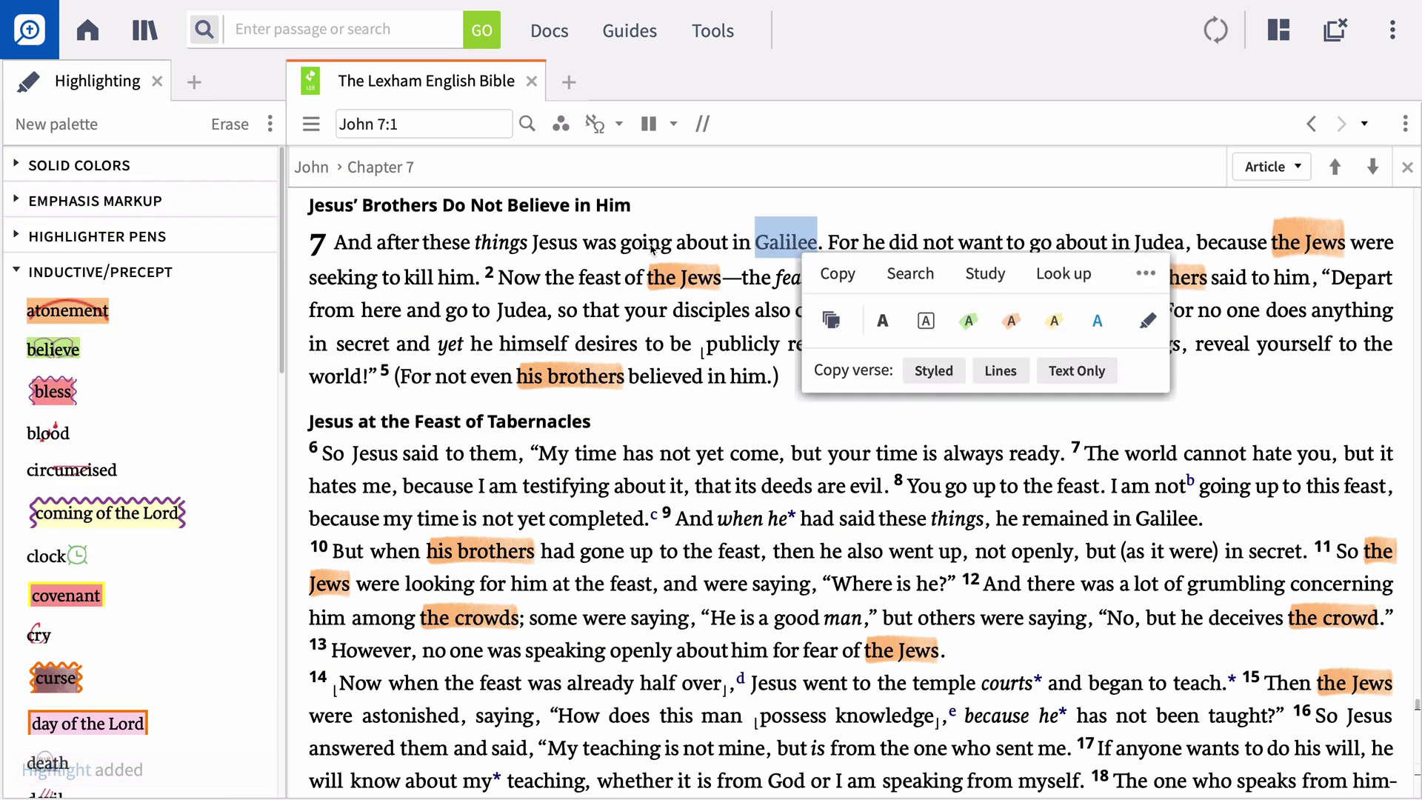
{"action": "scroll", "coordinate": [165, 355], "scroll_direction": "down", "scroll_amount": 1}
{"action": "scroll", "coordinate": [164, 356], "scroll_direction": "down", "scroll_amount": 9}
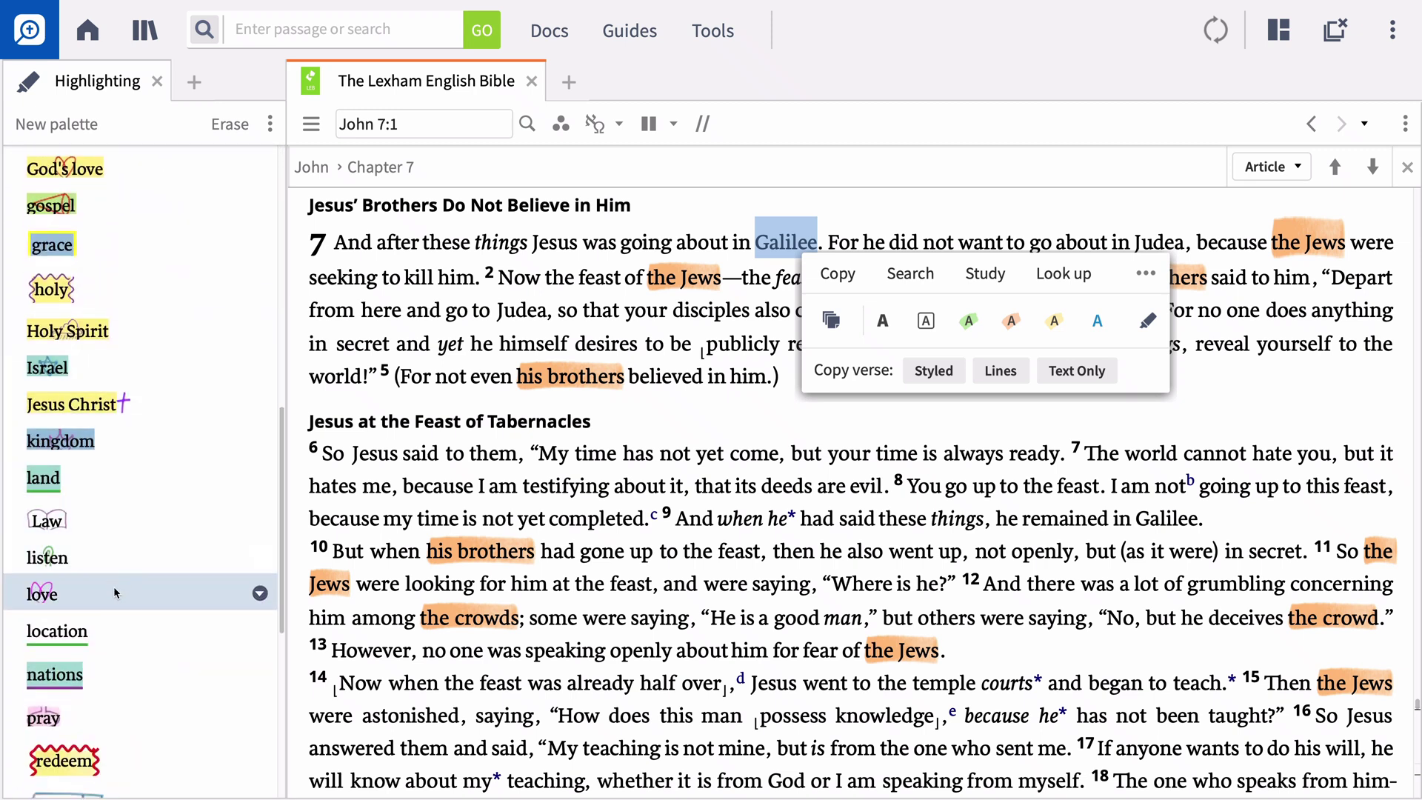
{"action": "left_click", "coordinate": [103, 628]}
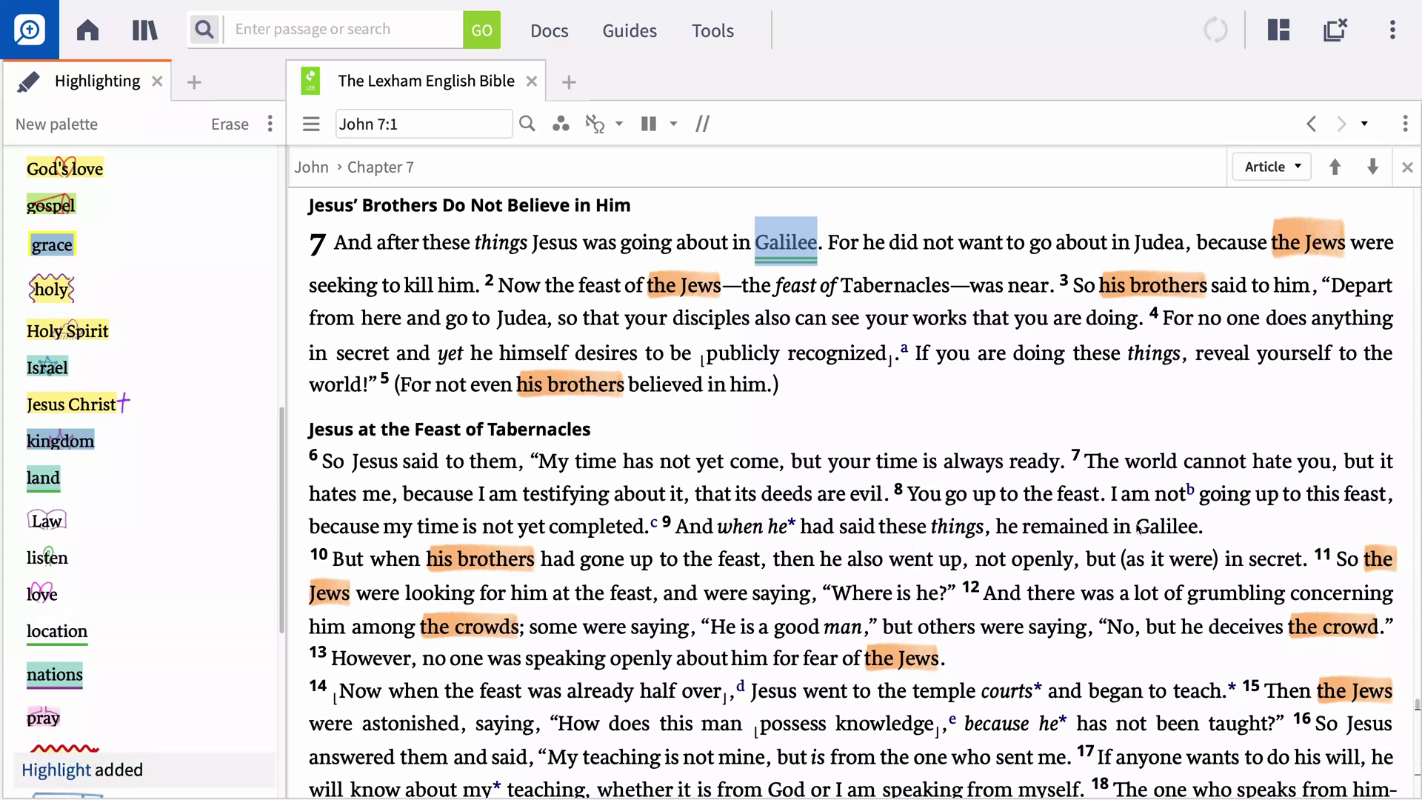
{"action": "double_click", "coordinate": [1166, 527]}
{"action": "left_click", "coordinate": [1146, 607]}
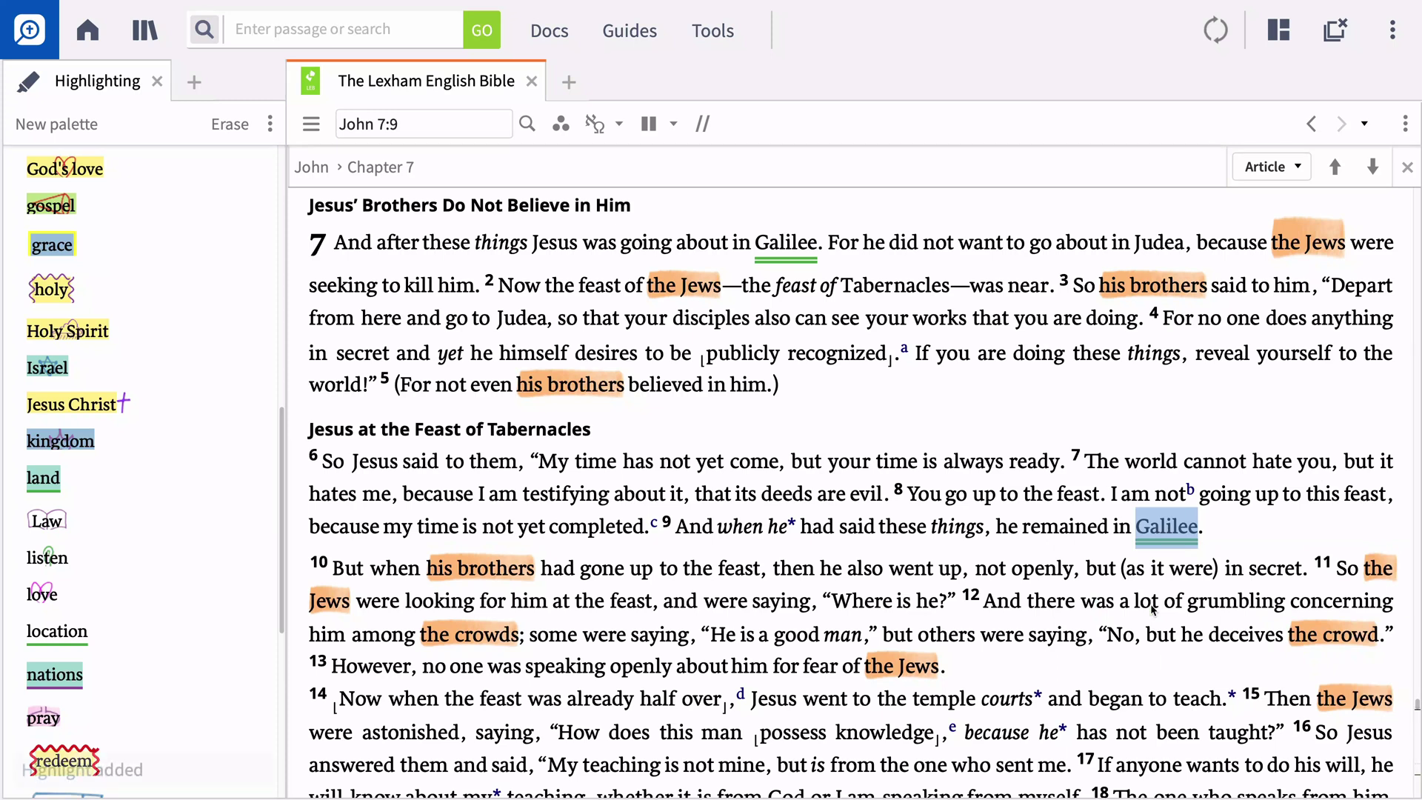
{"action": "scroll", "coordinate": [1153, 609], "scroll_direction": "down", "scroll_amount": 3}
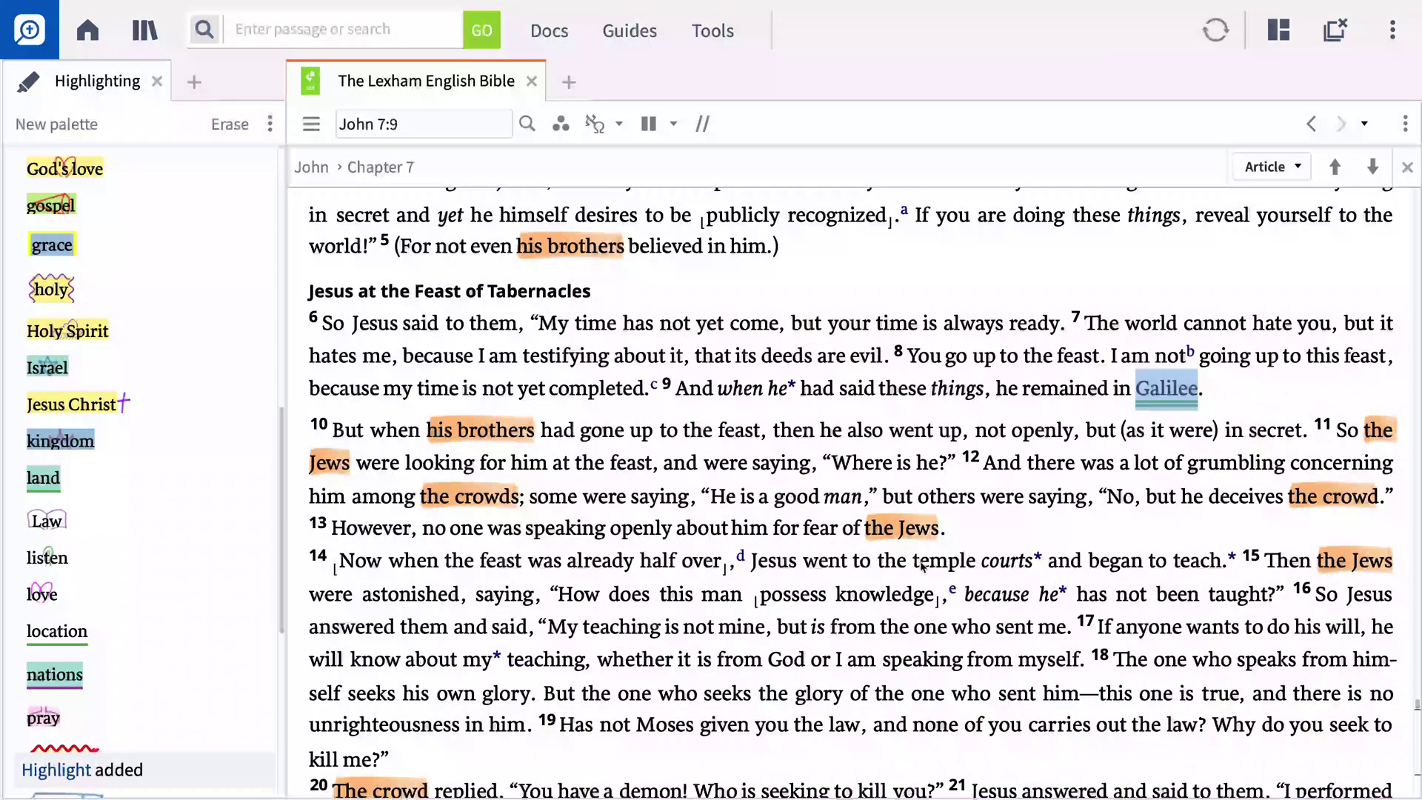
- Add the location underline to 'temple courts' in verse 14 and 'Jerusalem' in verse 25
{"action": "left_click_drag", "start_coordinate": [913, 565], "coordinate": [1030, 567]}
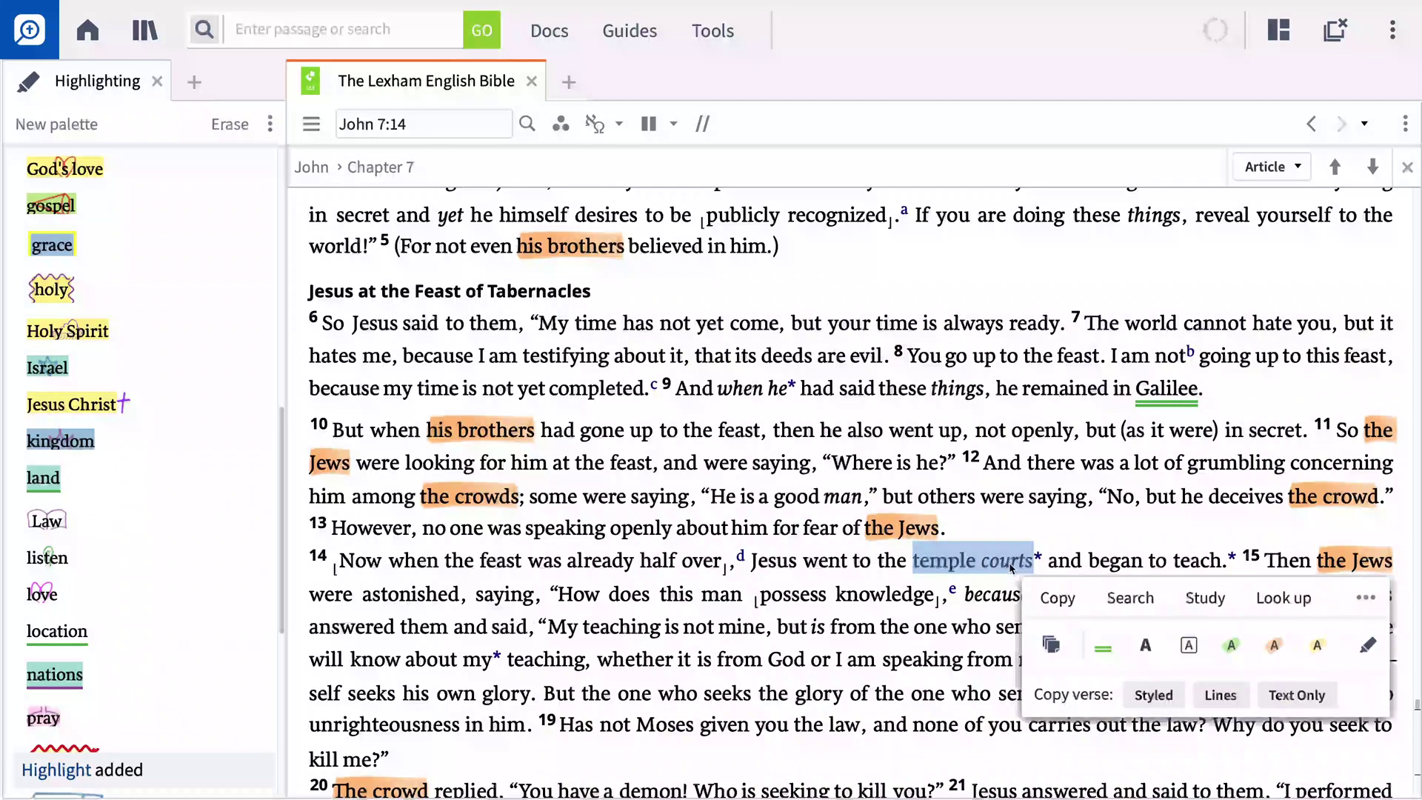
{"action": "left_click", "coordinate": [1102, 645]}
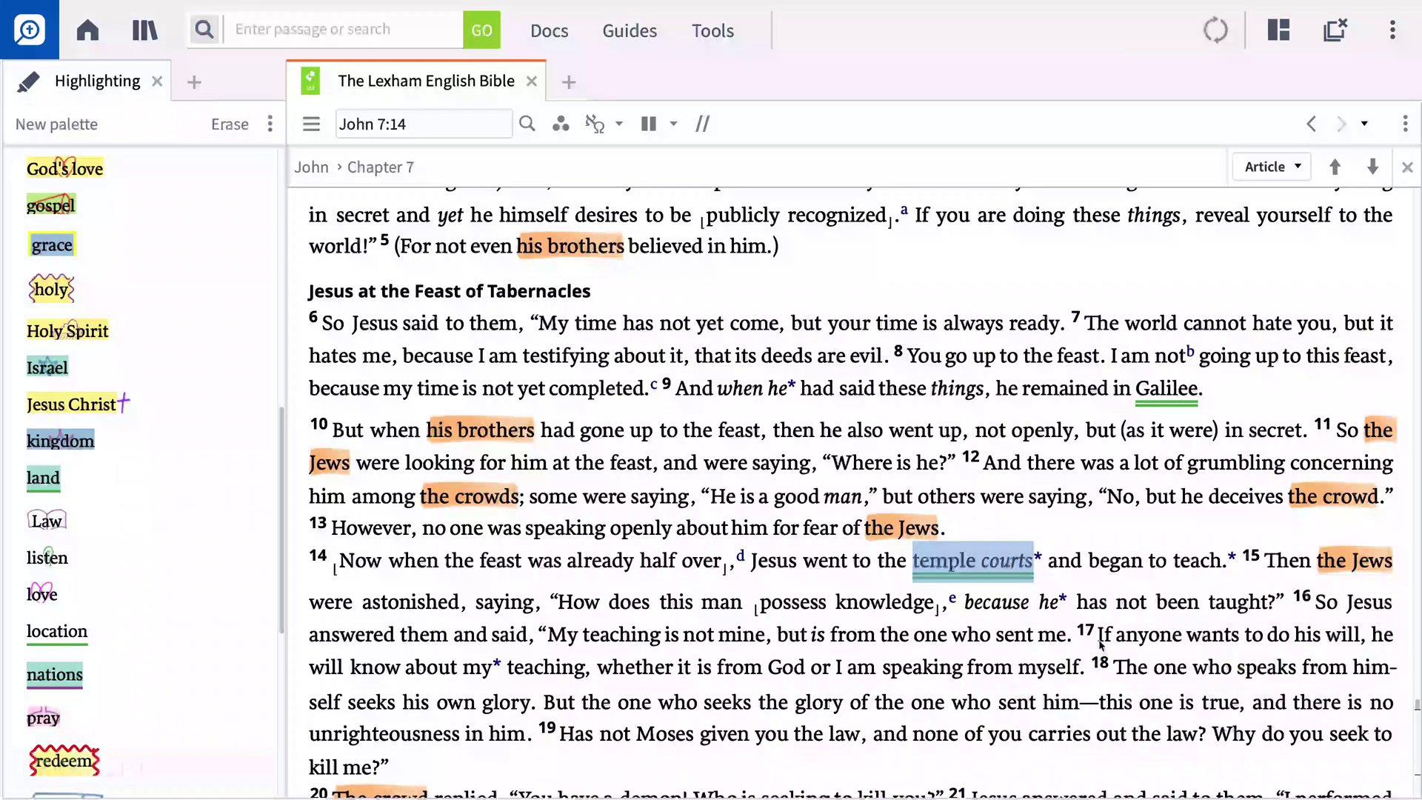
{"action": "scroll", "coordinate": [1101, 645], "scroll_direction": "down", "scroll_amount": 5}
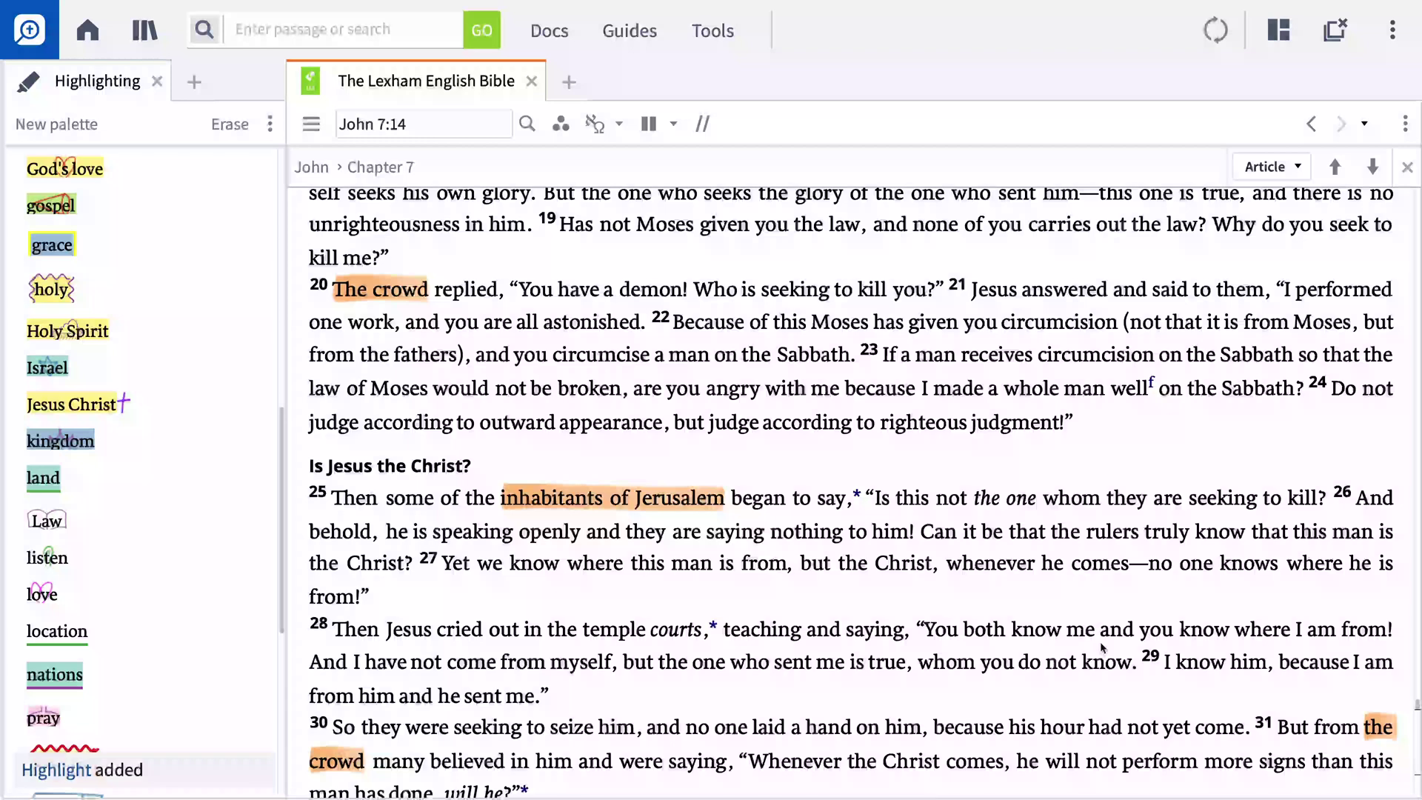
{"action": "double_click", "coordinate": [717, 505]}
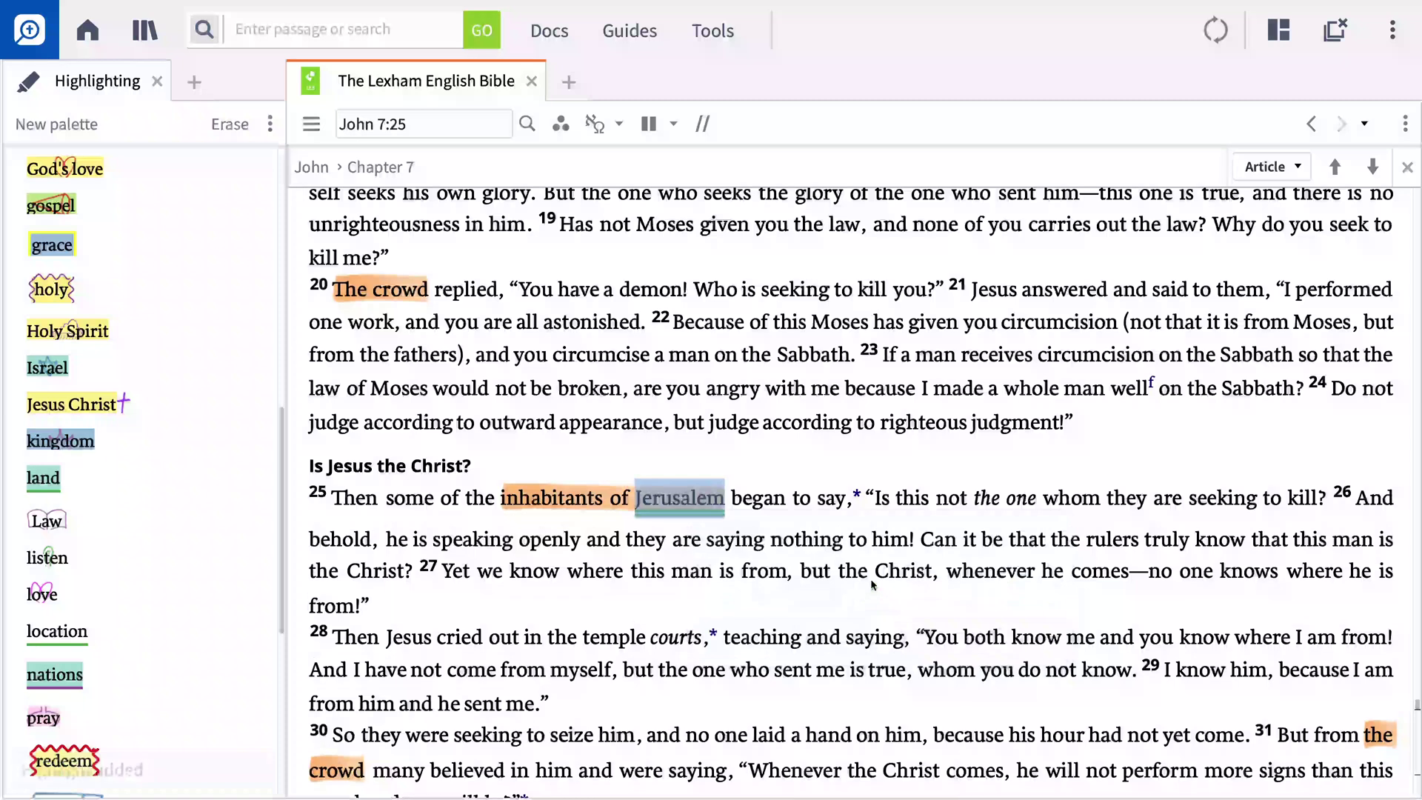
{"action": "key", "text": "1"}
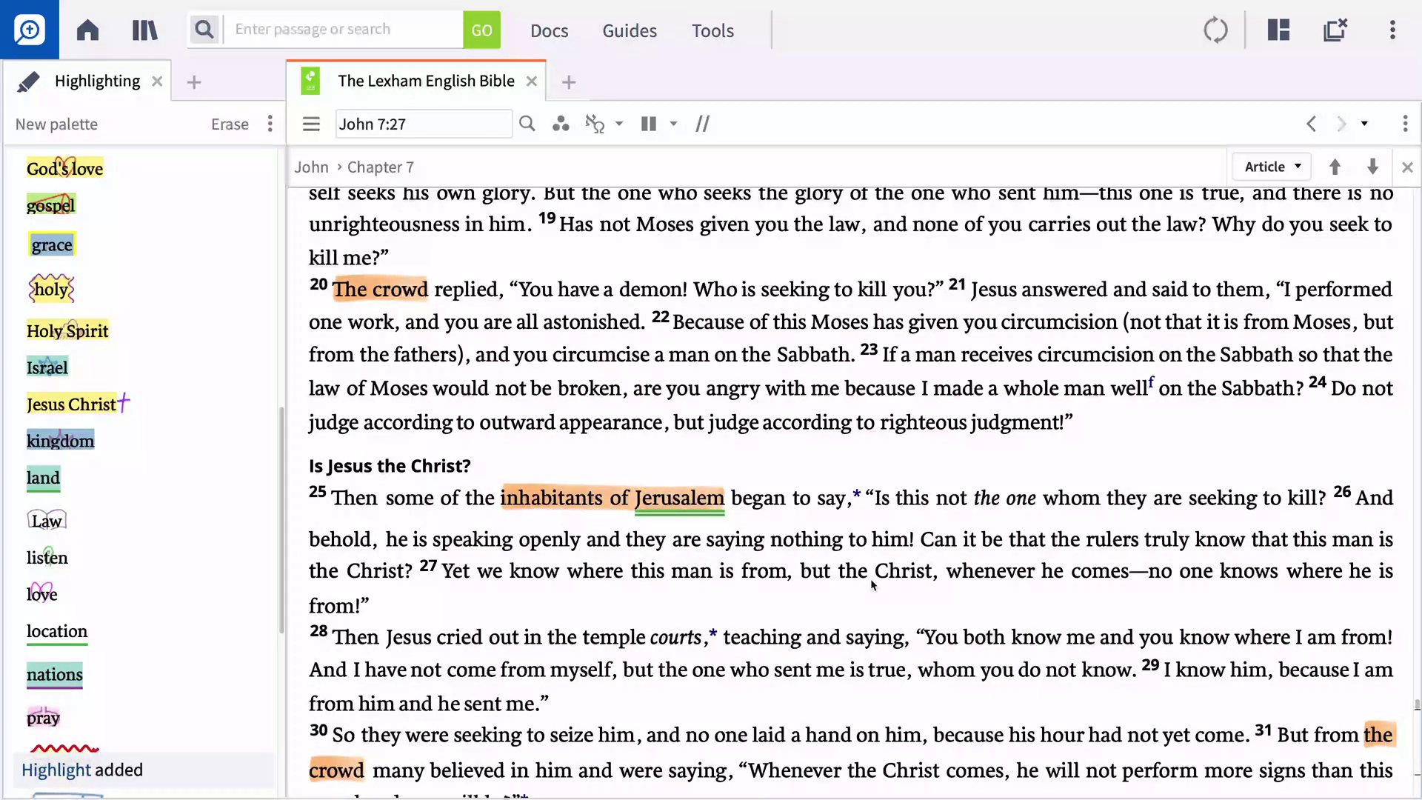